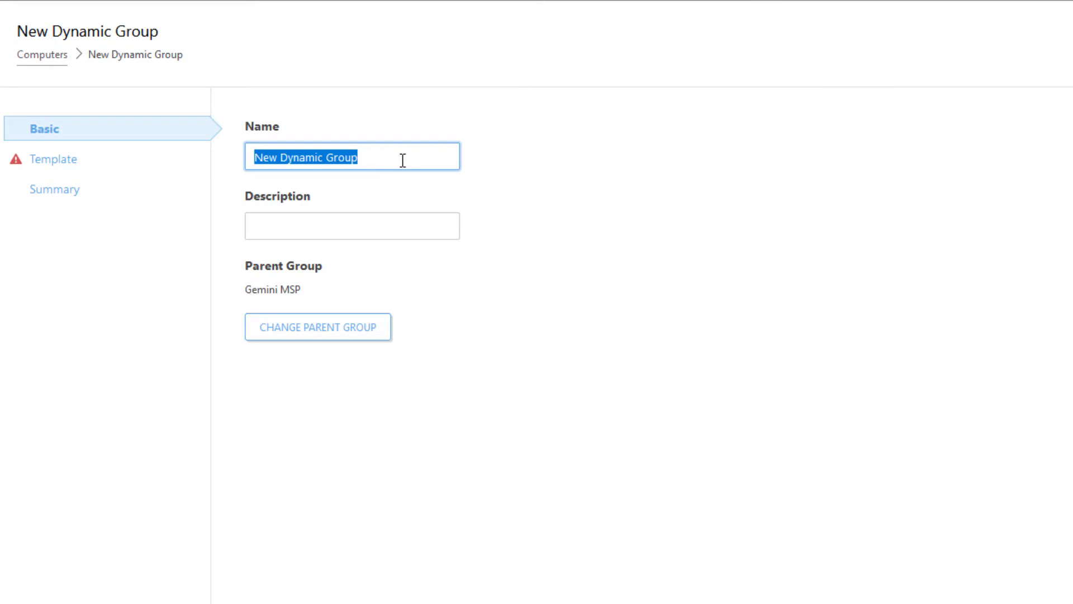
Name the new dynamic group "No ESET Endpoint" and create a new template for it with the same name
{"action": "type", "text": "dpoint"}
{"action": "left_click", "coordinate": [54, 159]}
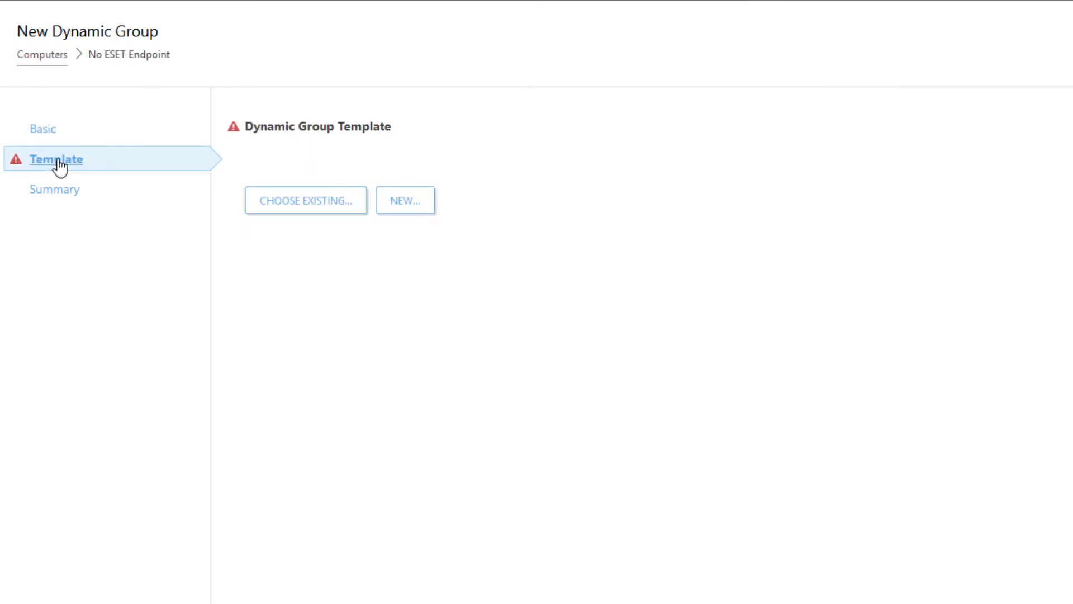
{"action": "left_click", "coordinate": [404, 199]}
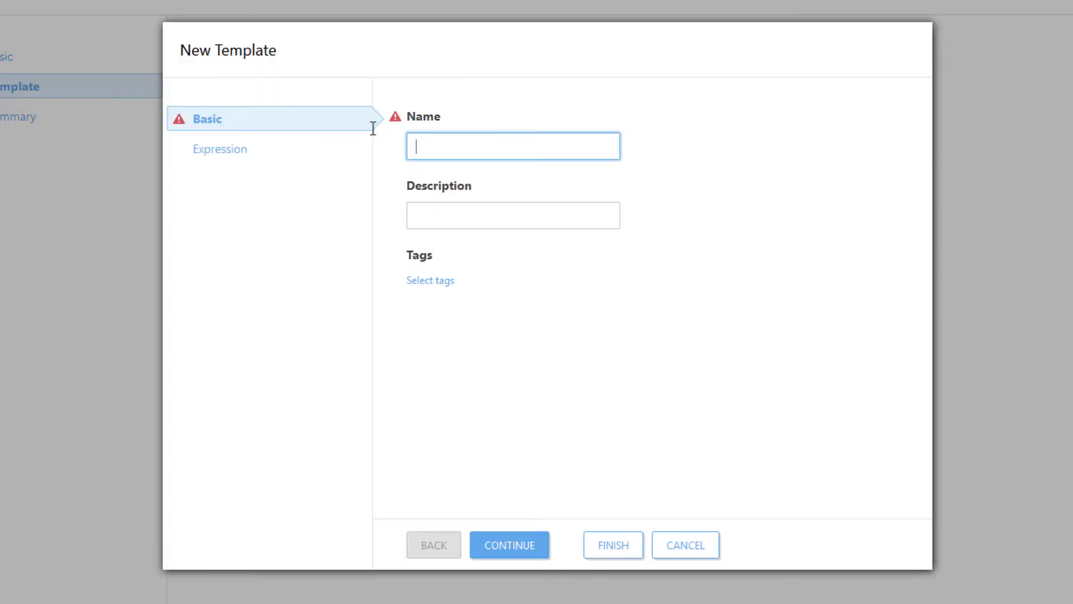
{"action": "type", "text": "No ESET Endpoint"}
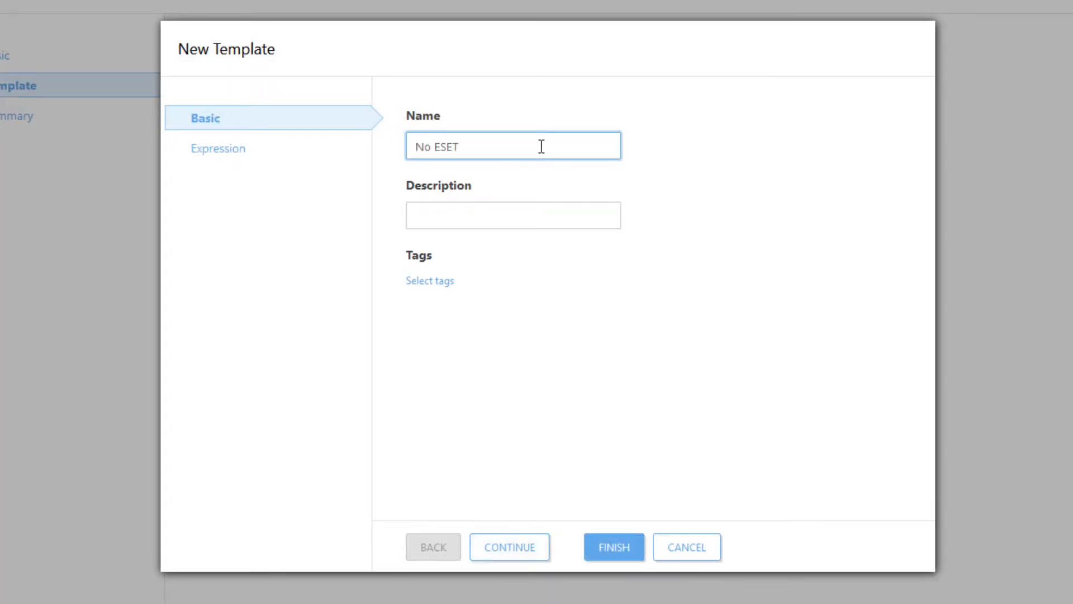
Add a template expression rule requiring OS edition . OS type to be one of Microsoft Windows
{"action": "left_click", "coordinate": [219, 151]}
{"action": "left_click", "coordinate": [438, 170]}
{"action": "scroll", "coordinate": [445, 177], "scroll_direction": "down", "scroll_amount": 6}
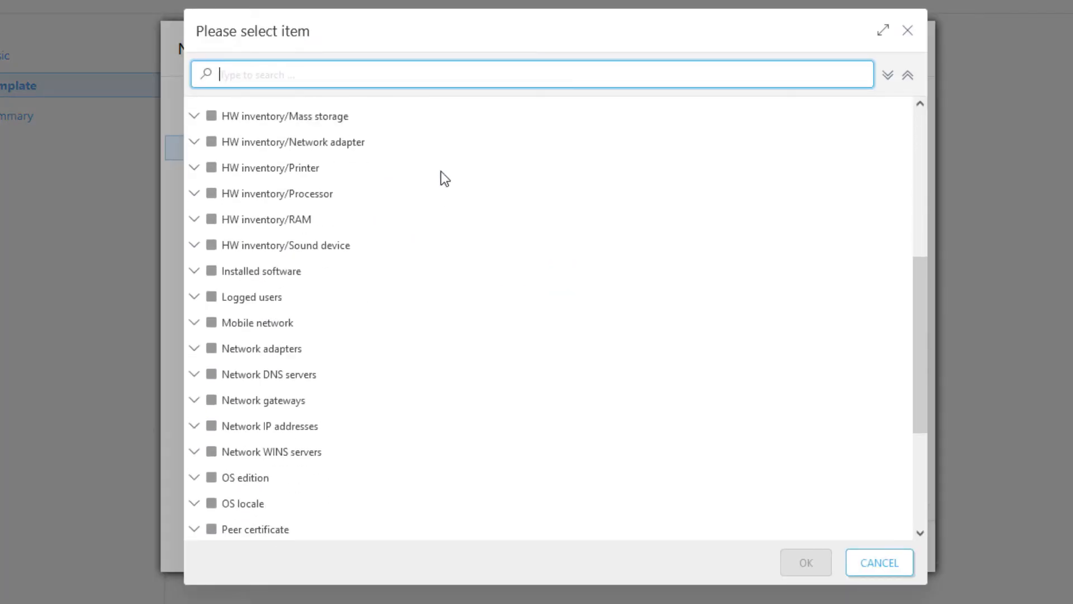
{"action": "left_click", "coordinate": [194, 394]}
{"action": "scroll", "coordinate": [258, 469], "scroll_direction": "down", "scroll_amount": 2}
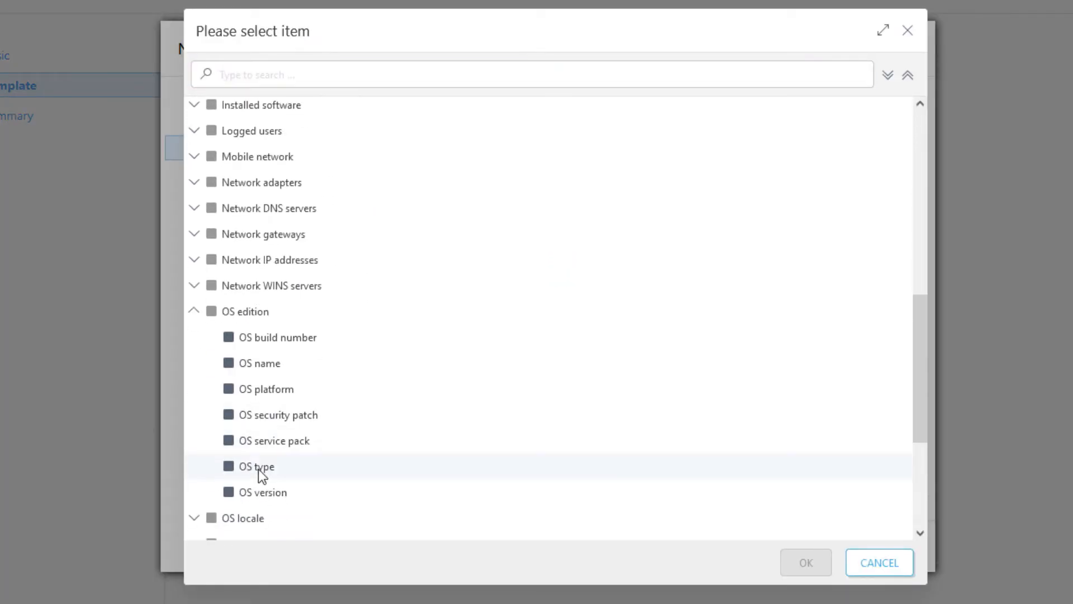
{"action": "left_click", "coordinate": [258, 468]}
{"action": "left_click", "coordinate": [805, 563]}
{"action": "left_click", "coordinate": [803, 177]}
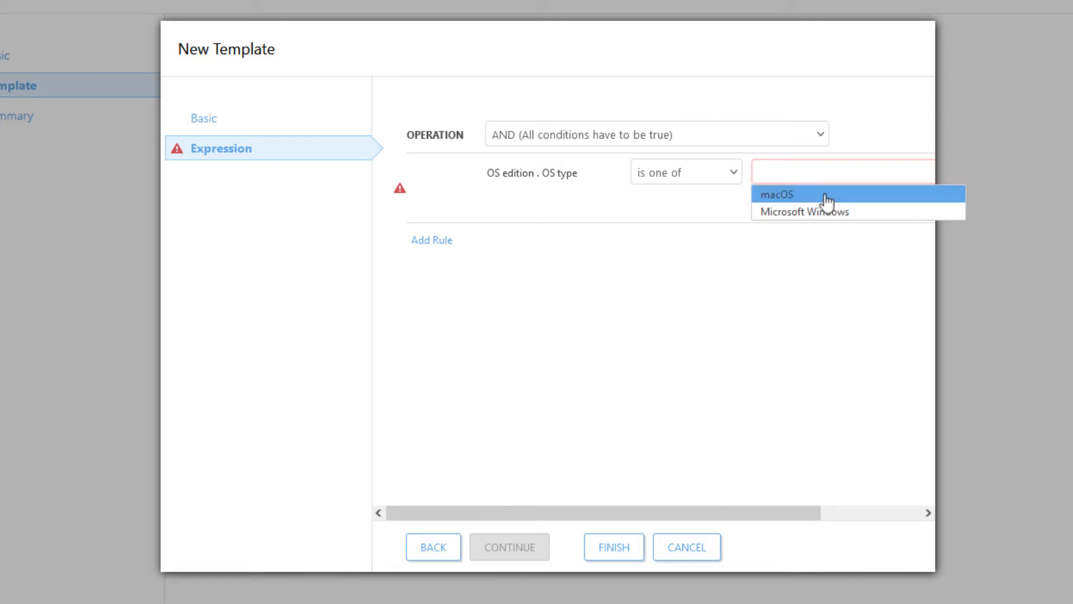
{"action": "left_click", "coordinate": [824, 210]}
Add a second rule specifying that OS edition . OS name doesn't contain "Server"
{"action": "left_click", "coordinate": [432, 239]}
{"action": "scroll", "coordinate": [411, 263], "scroll_direction": "down", "scroll_amount": 6}
{"action": "left_click", "coordinate": [251, 399]}
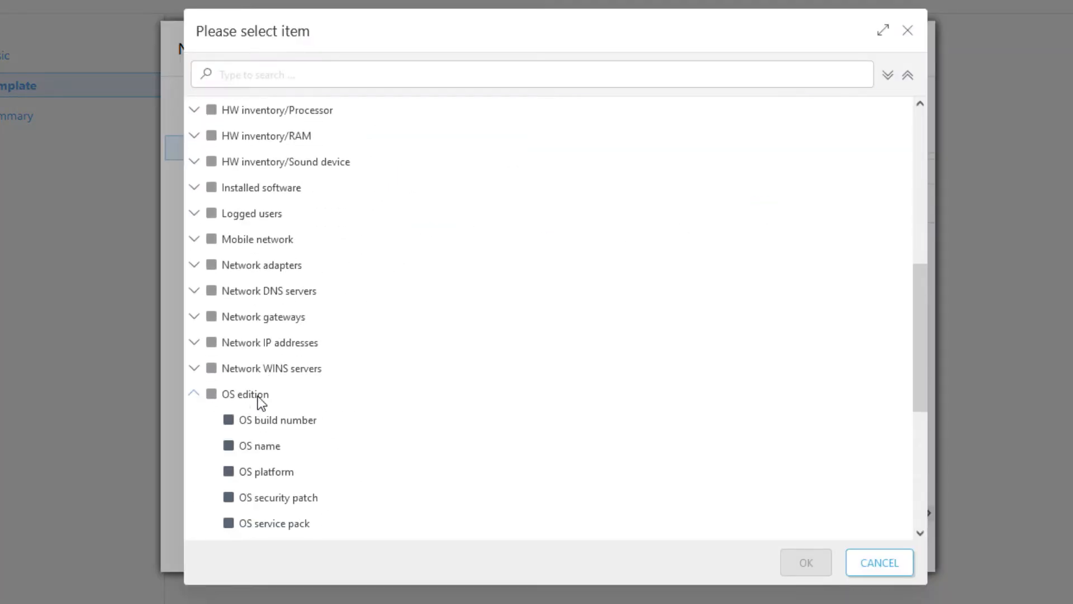
{"action": "scroll", "coordinate": [263, 386], "scroll_direction": "down", "scroll_amount": 2}
{"action": "left_click", "coordinate": [267, 362]}
{"action": "left_click", "coordinate": [805, 563]}
{"action": "left_click", "coordinate": [693, 242]}
{"action": "left_click", "coordinate": [702, 334]}
{"action": "left_click", "coordinate": [788, 242]}
{"action": "type", "text": "Server"}
{"action": "left_click", "coordinate": [833, 333]}
Complete the template with a Computer . Managed products mask rule, changing its operator, and create the No ESET Endpoint dynamic group
{"action": "left_click", "coordinate": [439, 282]}
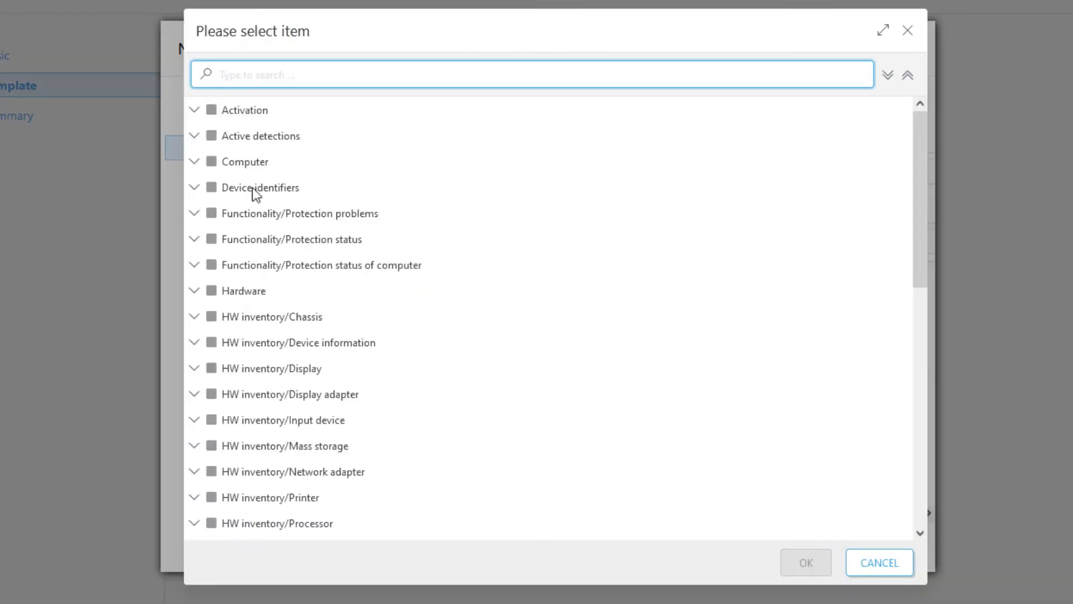
{"action": "left_click", "coordinate": [194, 162]}
{"action": "left_click", "coordinate": [241, 212]}
{"action": "left_click", "coordinate": [806, 562]}
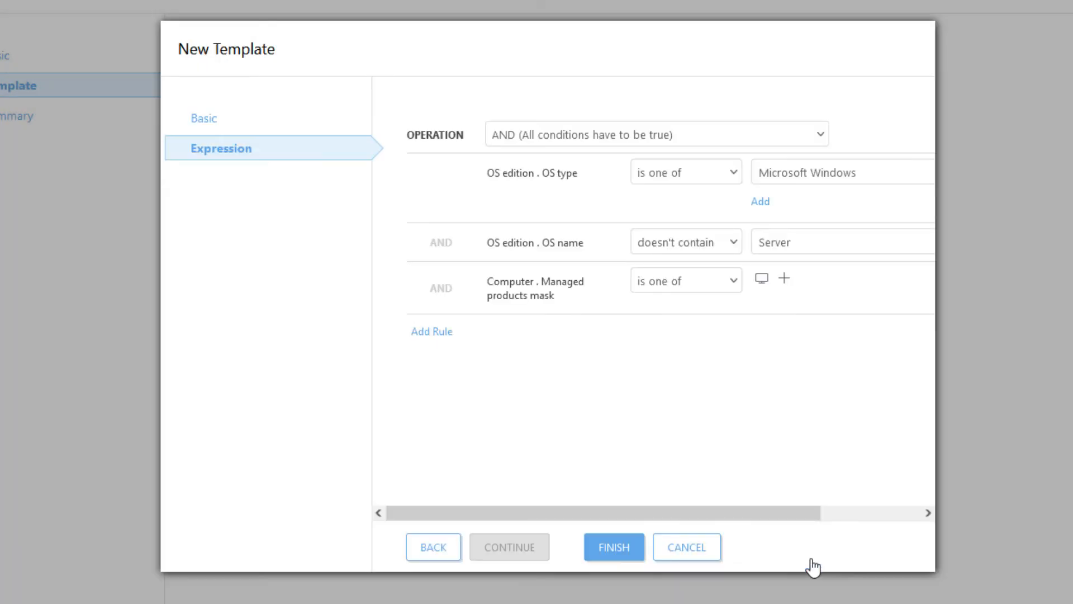
{"action": "left_click", "coordinate": [693, 281]}
{"action": "left_click", "coordinate": [700, 378]}
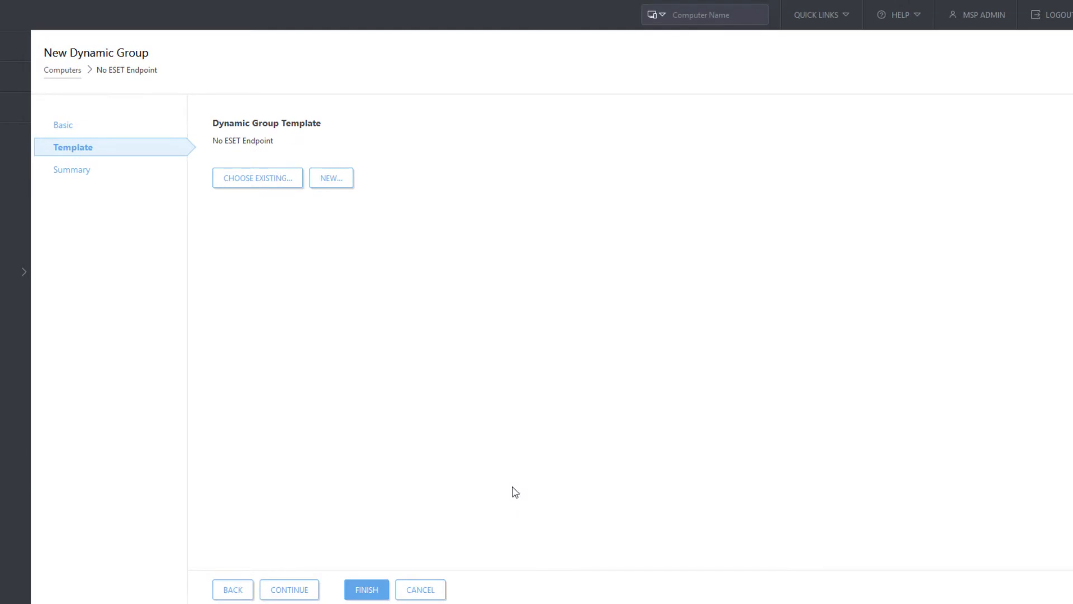
{"action": "left_click", "coordinate": [364, 590]}
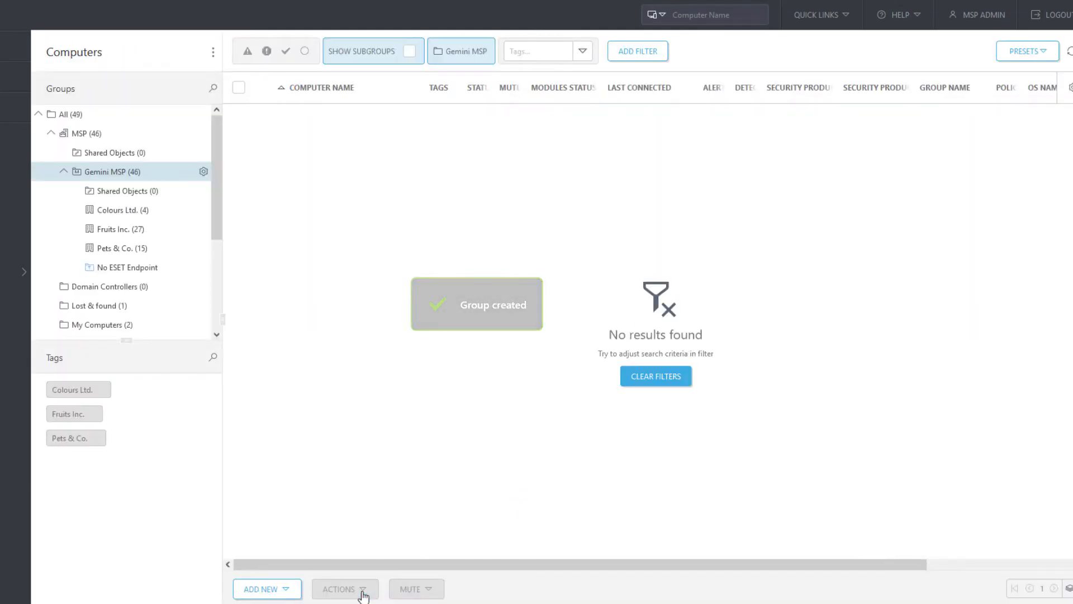
Start a new client task for the No ESET Endpoint group, named "EES installation", with the task set to Software Install
{"action": "left_click", "coordinate": [140, 268]}
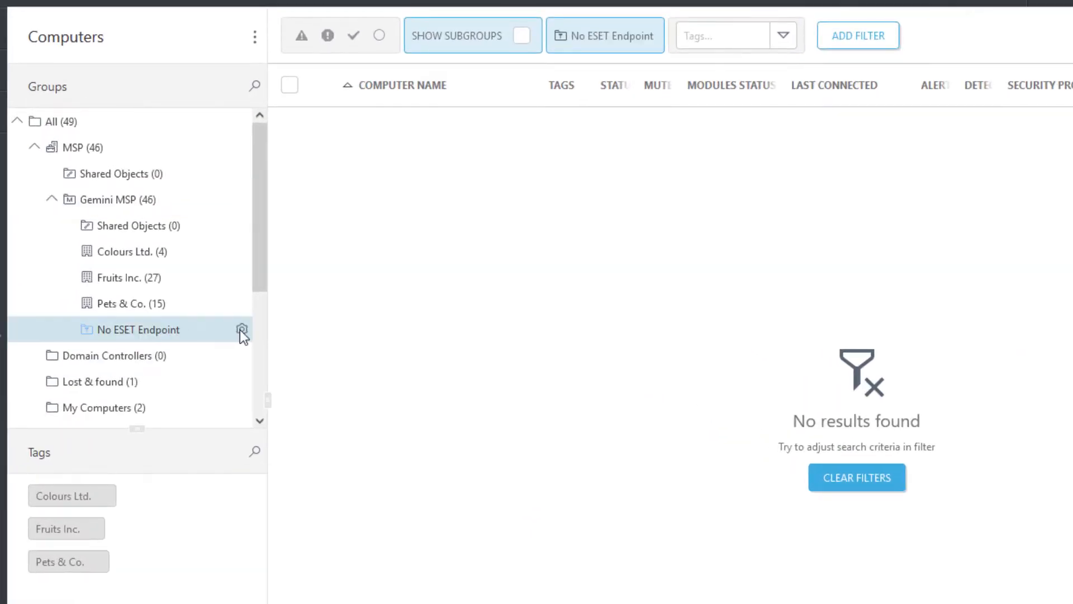
{"action": "left_click", "coordinate": [242, 329]}
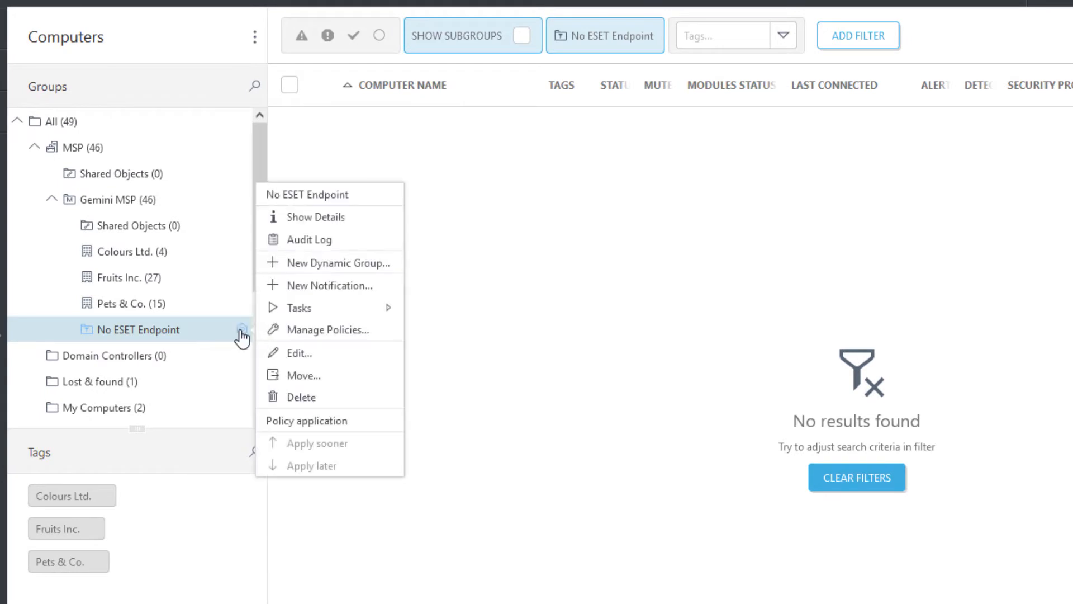
{"action": "mouse_move", "coordinate": [304, 312]}
{"action": "left_click", "coordinate": [471, 404]}
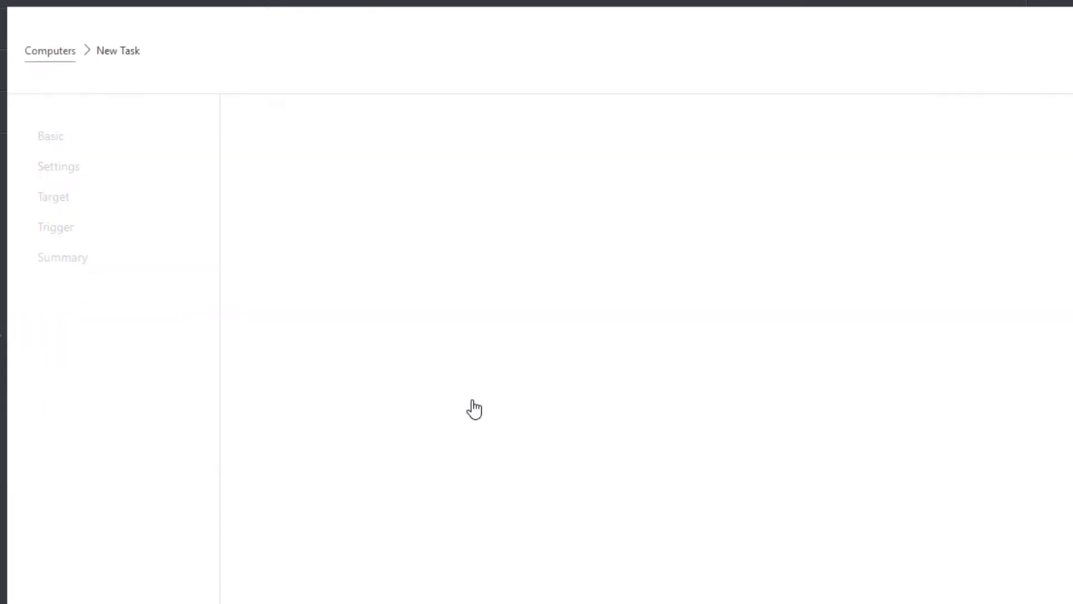
{"action": "type", "text": "EES "}
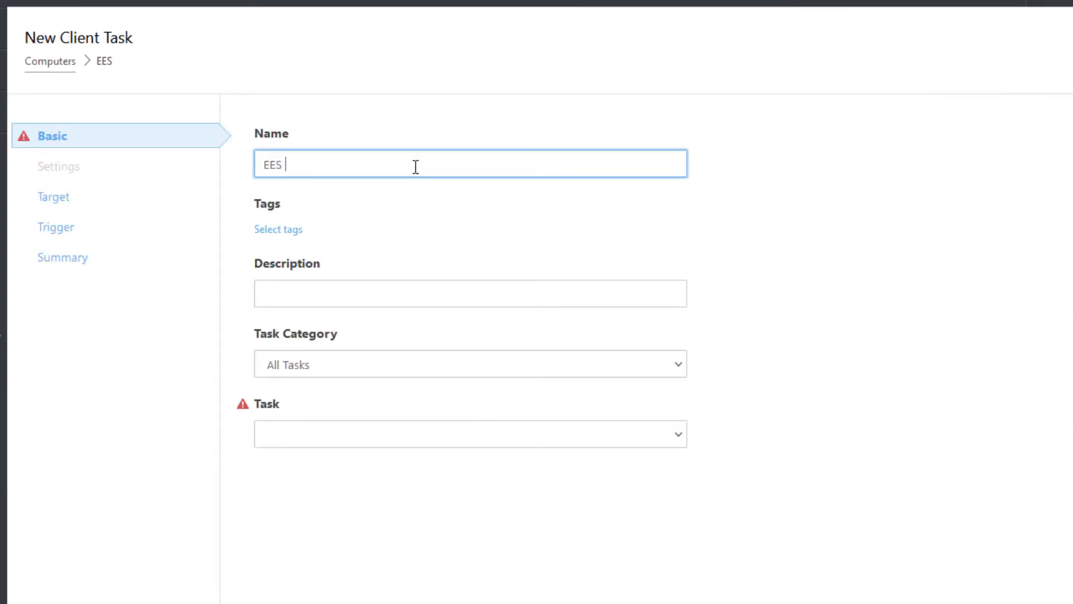
{"action": "type", "text": "installation"}
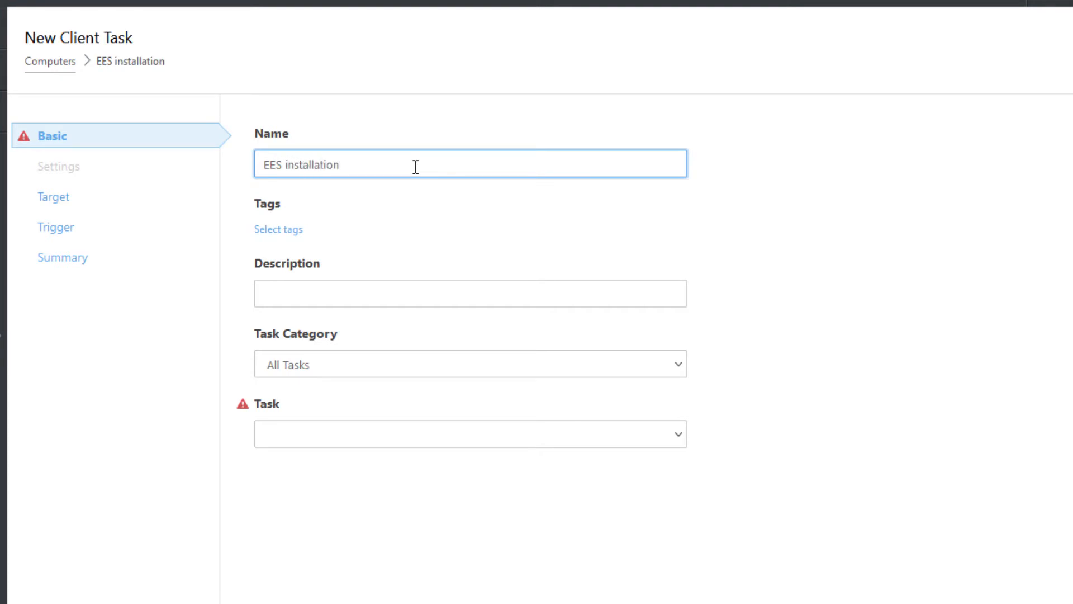
{"action": "left_click", "coordinate": [416, 433]}
{"action": "left_click", "coordinate": [393, 270]}
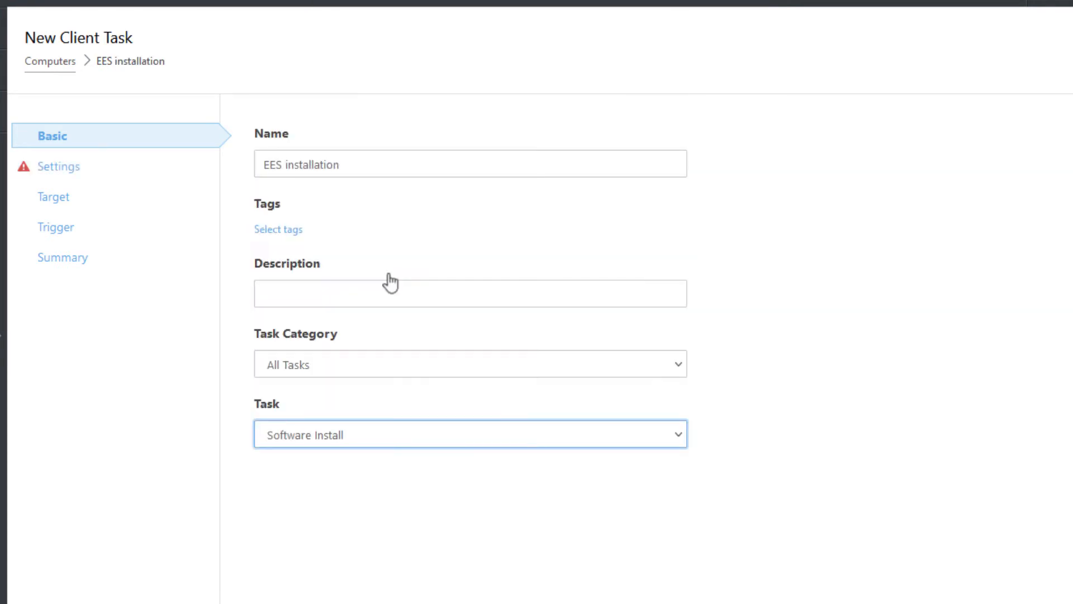
Filter the repository packages by version 8.1 and select ESET Endpoint Security 8.1.2031.0 for Windows, en_US, as the package to install
{"action": "left_click", "coordinate": [73, 167]}
{"action": "left_click", "coordinate": [480, 209]}
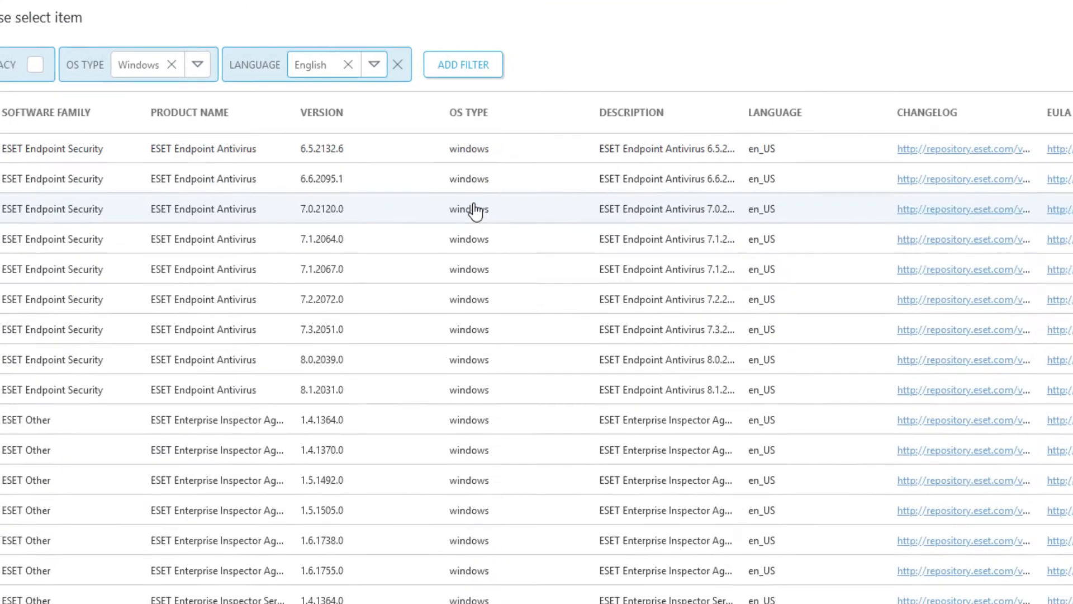
{"action": "left_click", "coordinate": [426, 62]}
{"action": "left_click", "coordinate": [148, 127]}
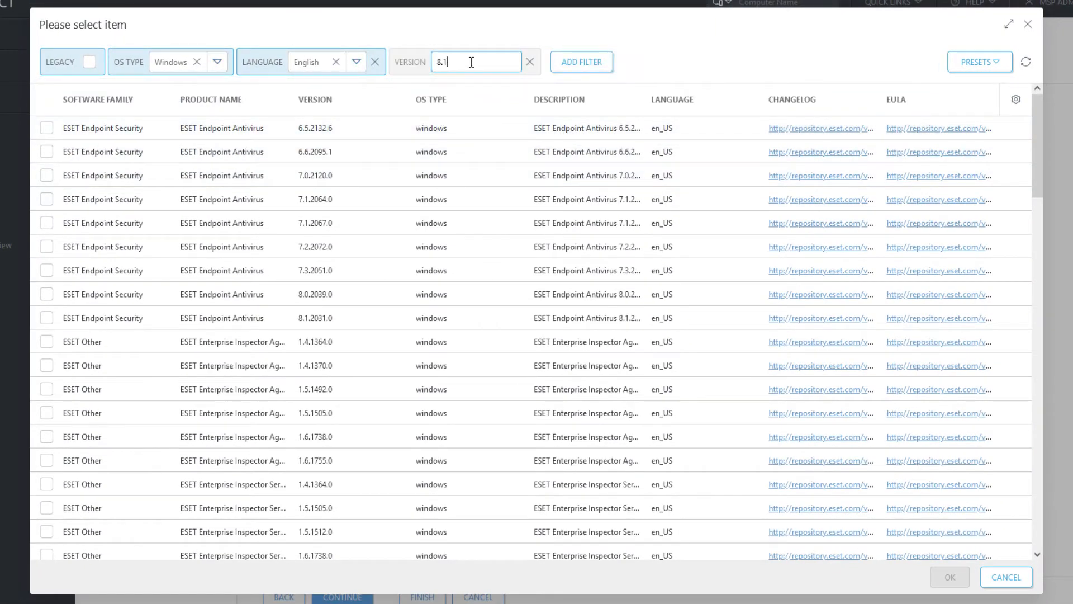
{"action": "type", "text": "8.1"}
{"action": "left_click", "coordinate": [46, 151]}
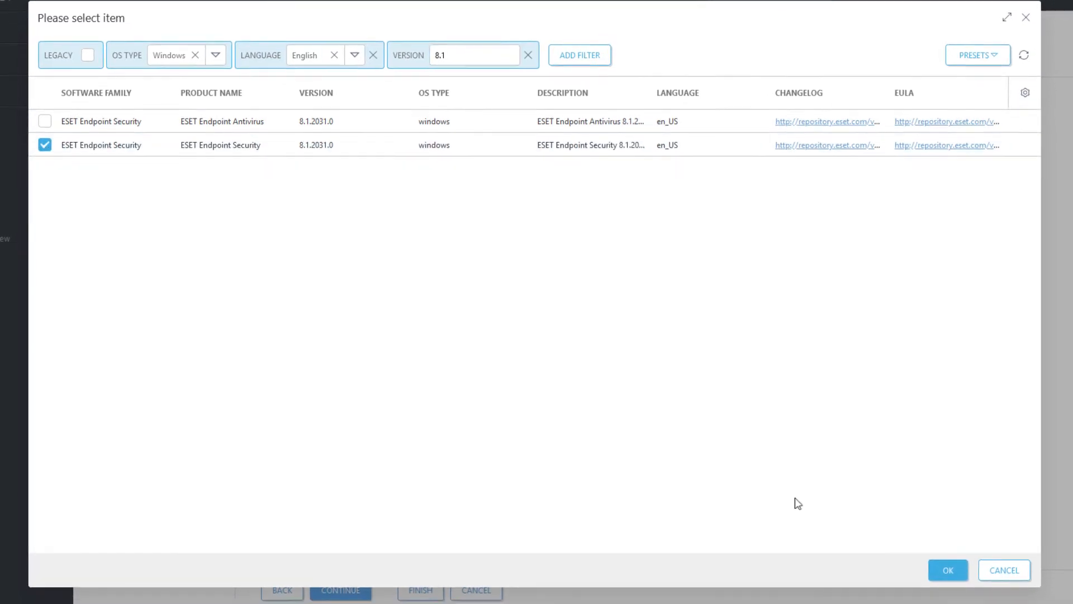
{"action": "left_click", "coordinate": [944, 569]}
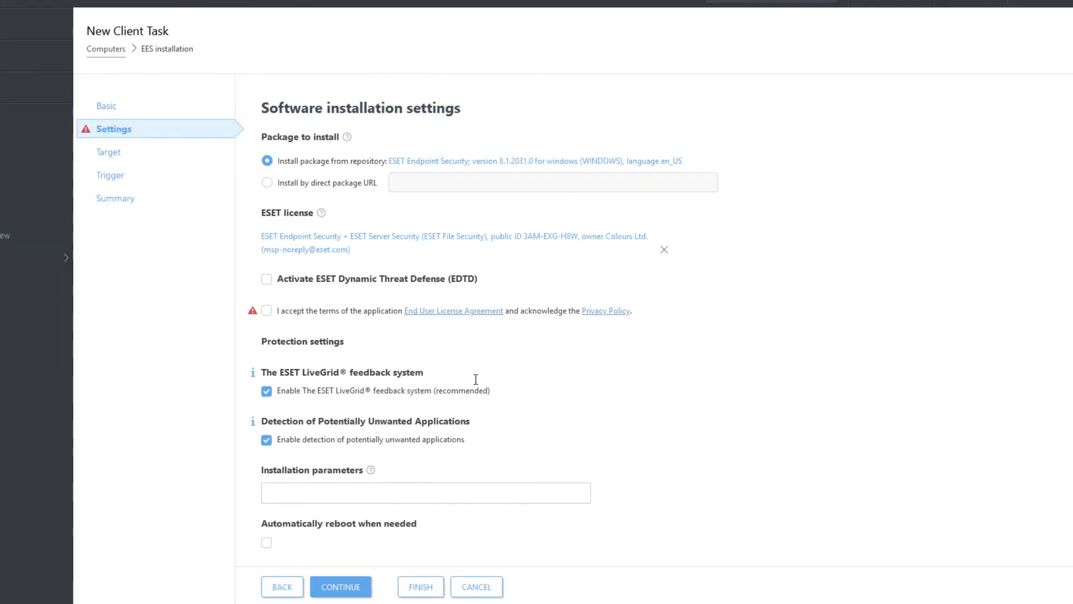
Accept the End User License Agreement and remove the preselected ESET license from the task
{"action": "left_click", "coordinate": [265, 311]}
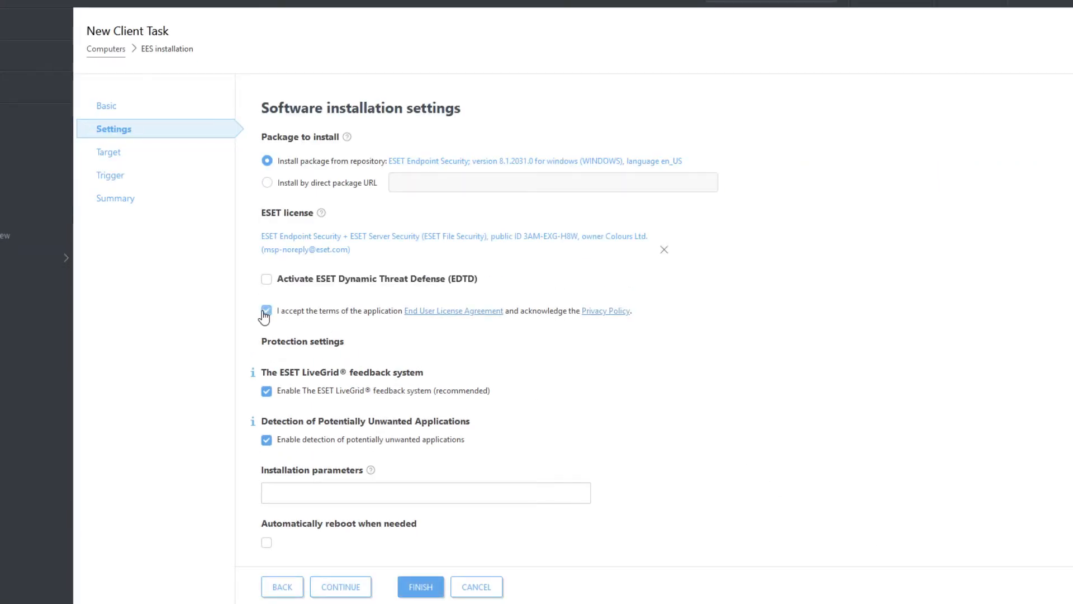
{"action": "left_click", "coordinate": [665, 250]}
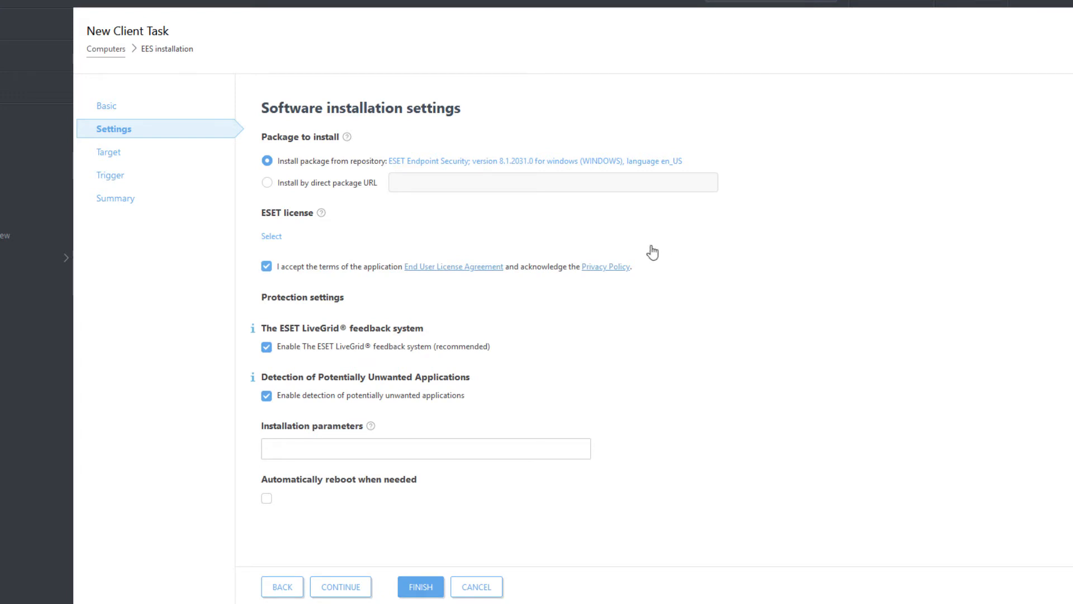
Check the task's target, set the trigger type to Joined Dynamic Group Trigger, and finish the EES installation task
{"action": "left_click", "coordinate": [112, 154]}
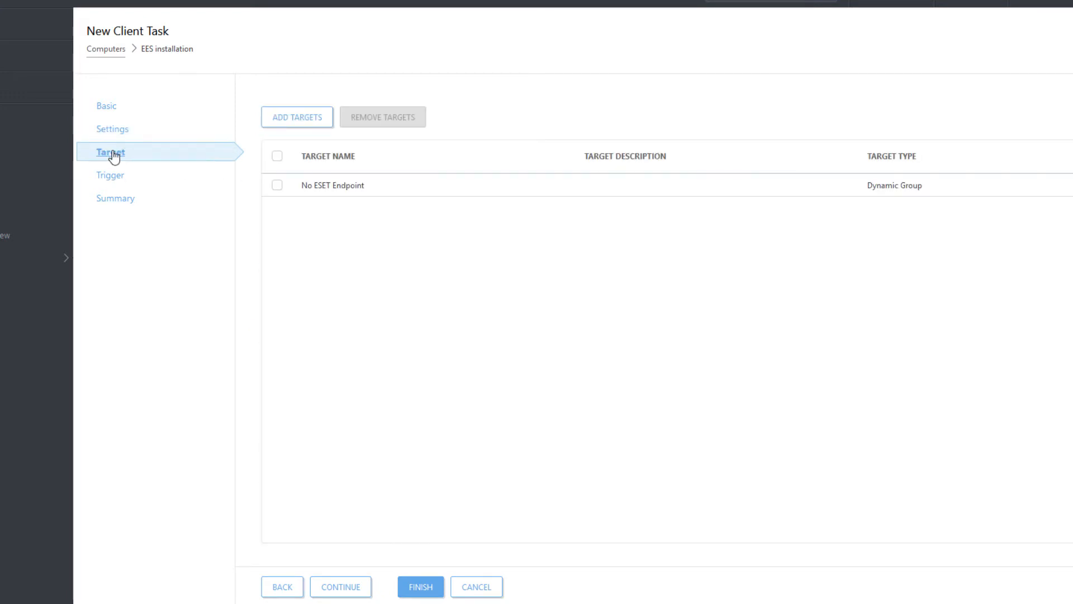
{"action": "left_click", "coordinate": [112, 176]}
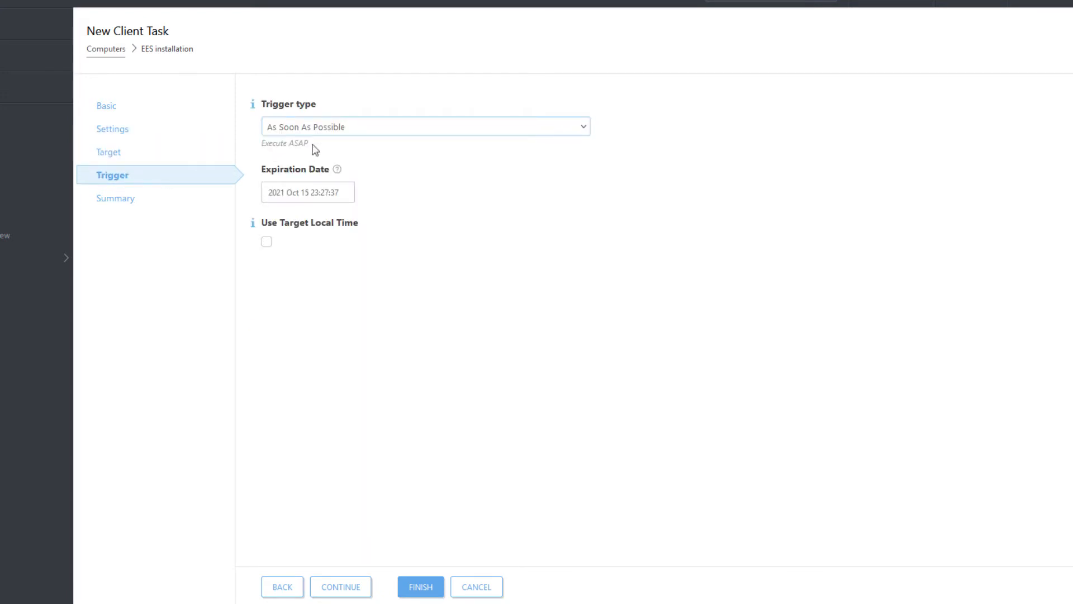
{"action": "left_click", "coordinate": [399, 134]}
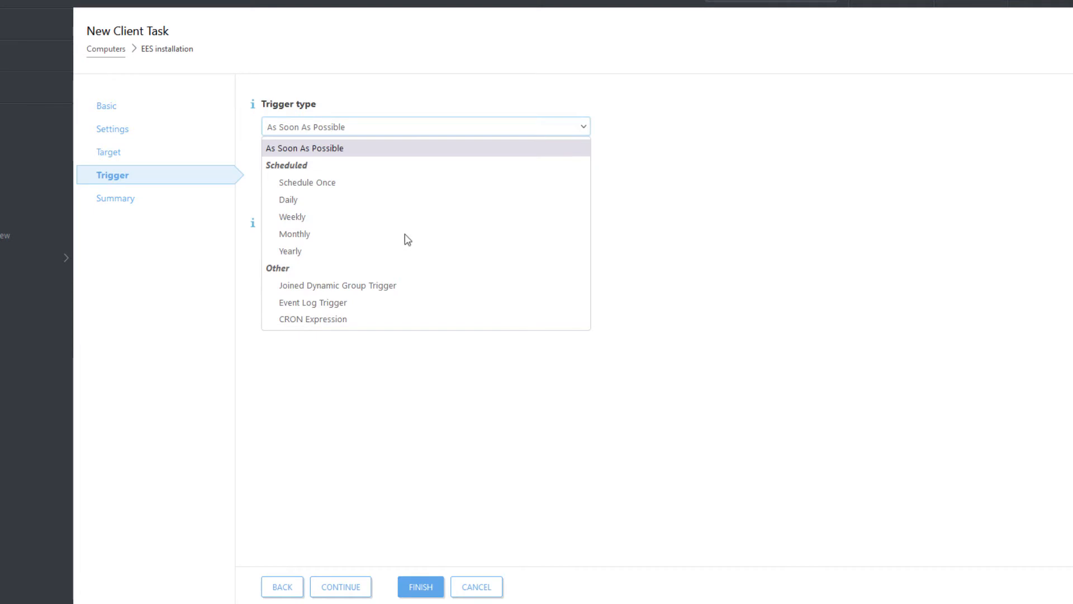
{"action": "left_click", "coordinate": [408, 285]}
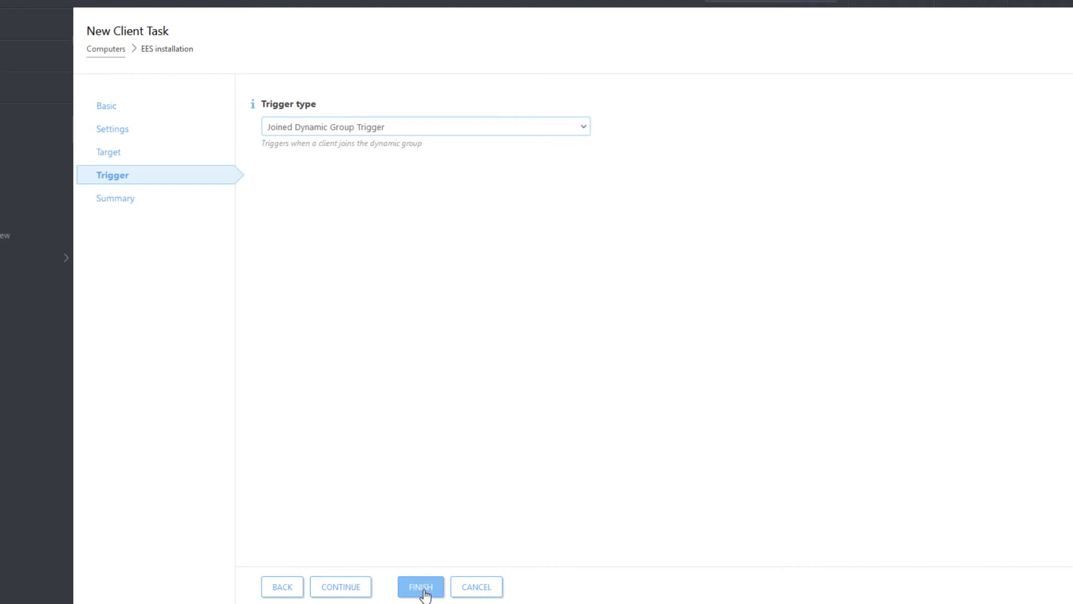
{"action": "left_click", "coordinate": [422, 588]}
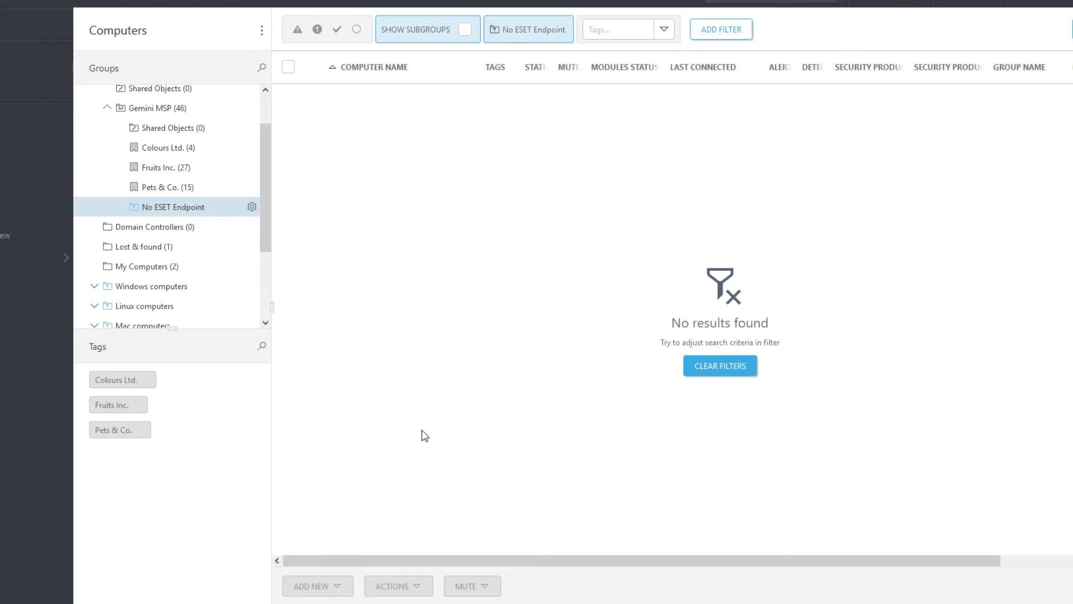
Start a new dynamic group under Colours Ltd. named "Not activated security product"
{"action": "left_click", "coordinate": [168, 149]}
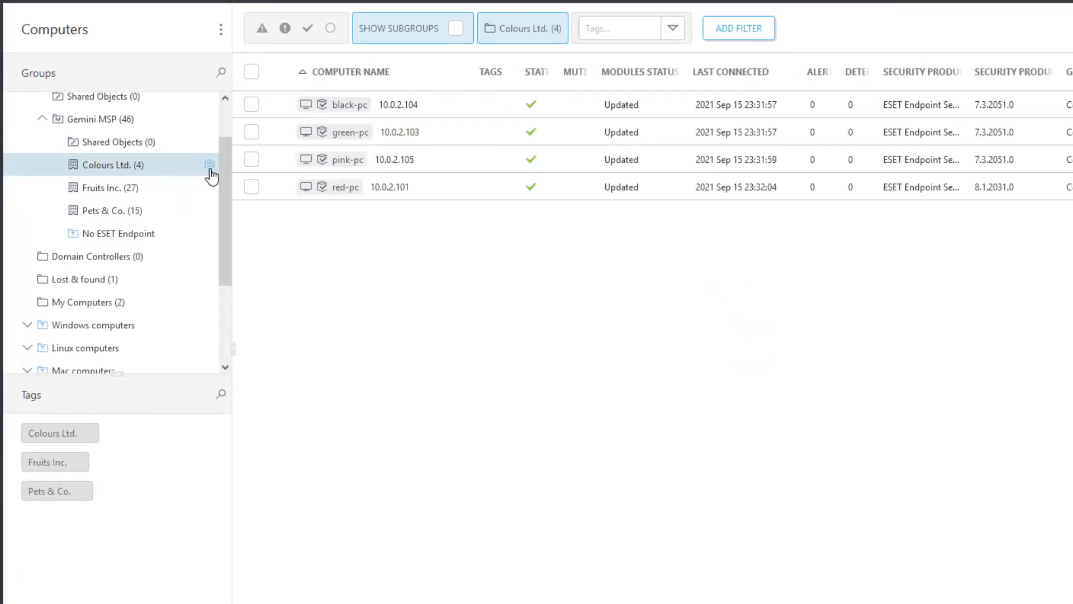
{"action": "left_click", "coordinate": [252, 149]}
{"action": "left_click", "coordinate": [290, 135]}
{"action": "type", "text": "Not activated security product"}
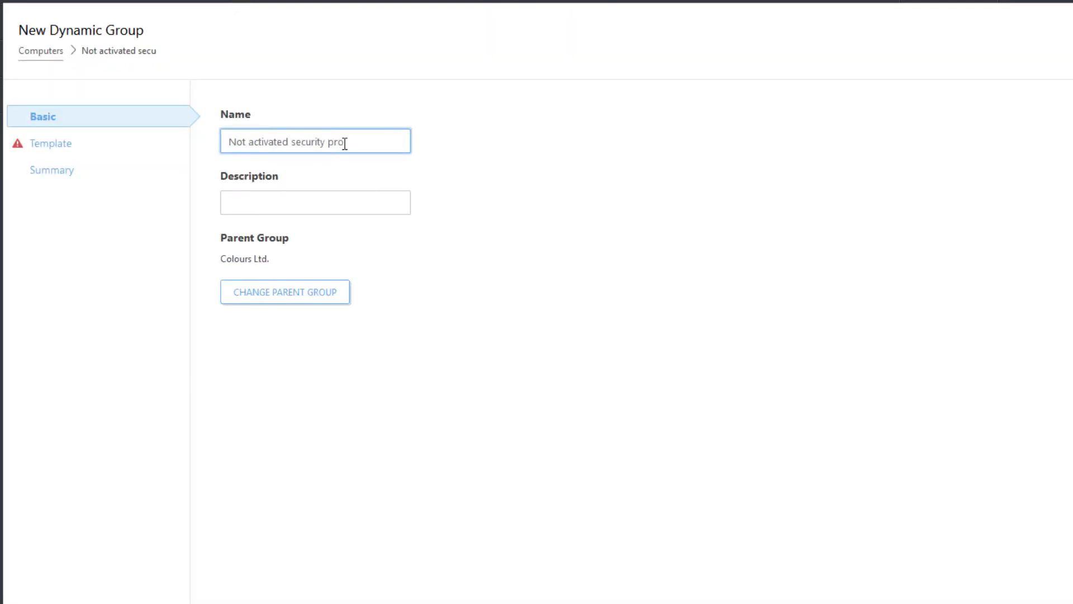
Assign the existing "Not activated security product" template, create the group, and expand Colours Ltd. in the group tree
{"action": "left_click", "coordinate": [49, 145]}
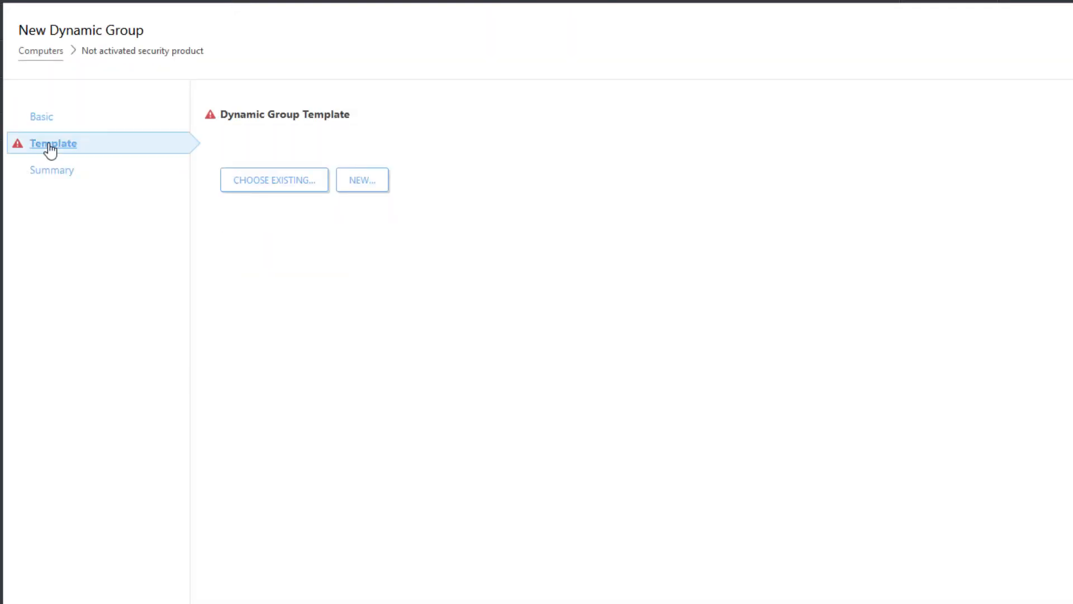
{"action": "left_click", "coordinate": [280, 182]}
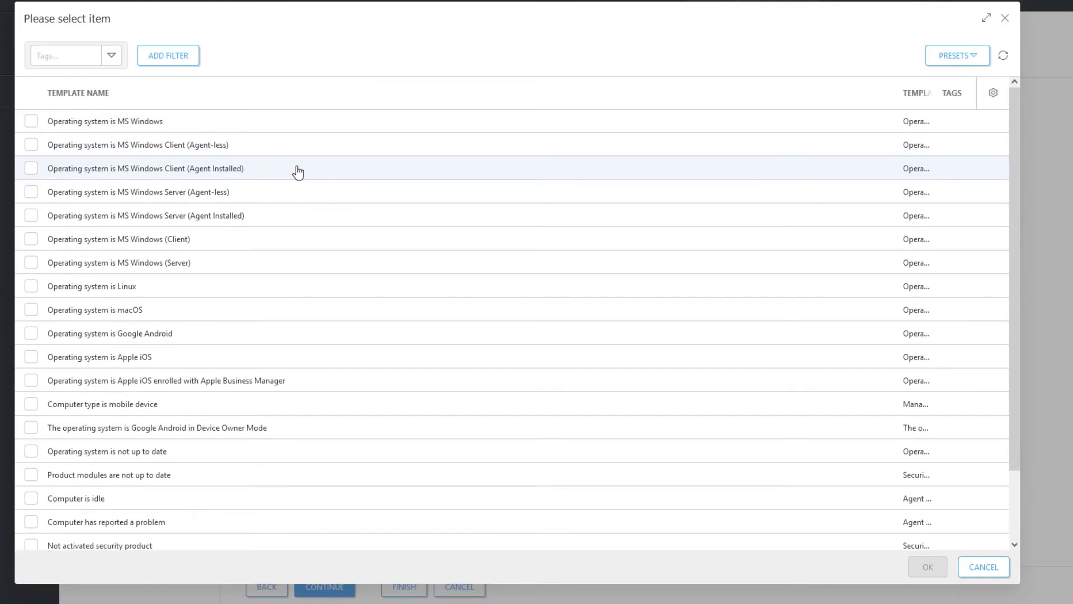
{"action": "scroll", "coordinate": [296, 170], "scroll_direction": "down", "scroll_amount": 1}
{"action": "left_click", "coordinate": [30, 467]}
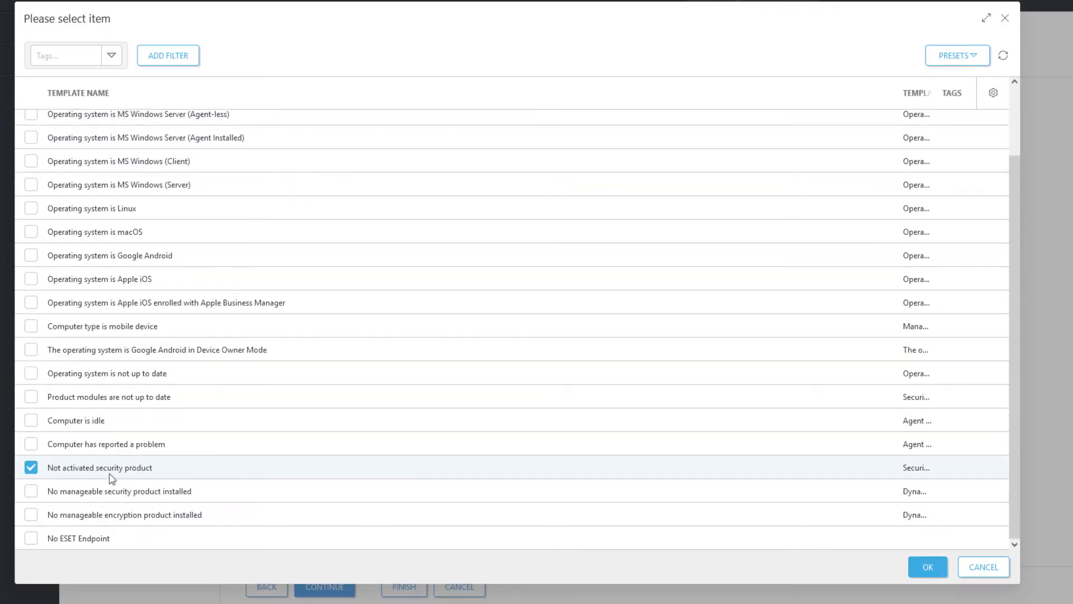
{"action": "left_click", "coordinate": [927, 567]}
{"action": "left_click", "coordinate": [411, 590]}
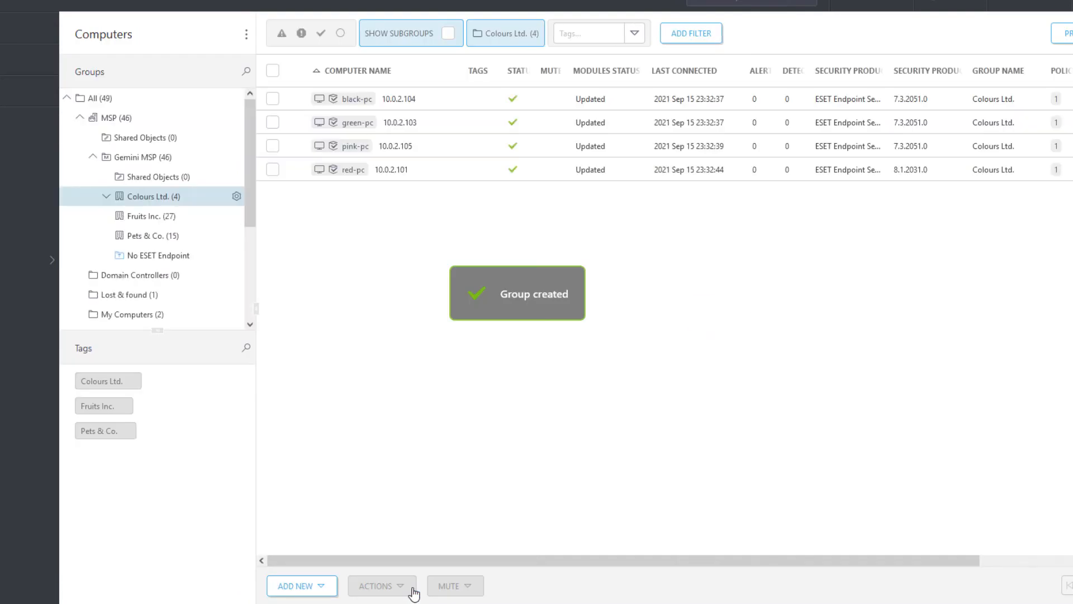
{"action": "left_click", "coordinate": [105, 196]}
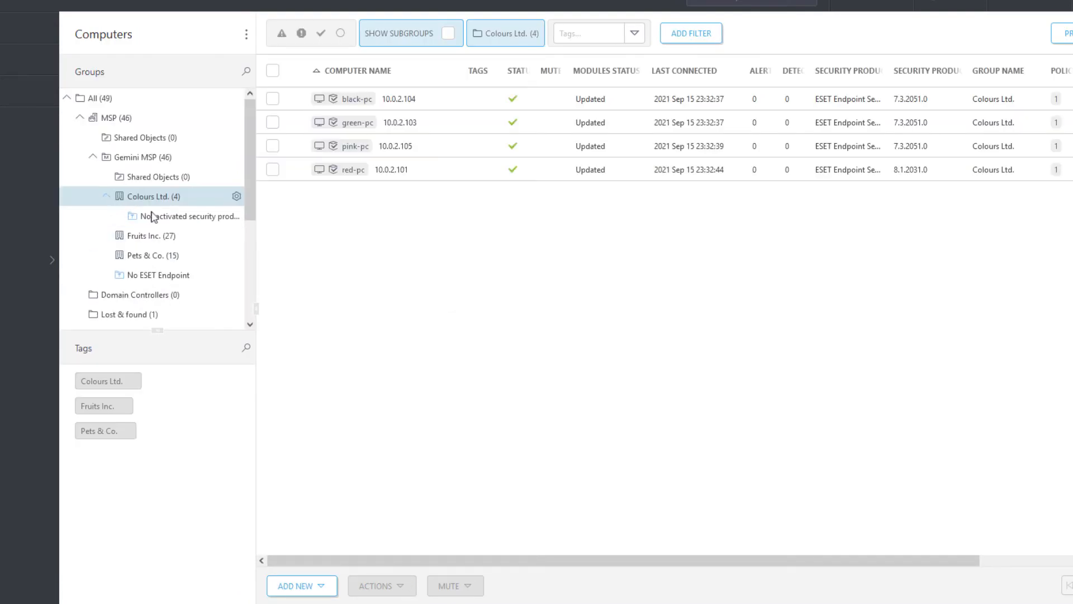
Start a new client task named "EES activation" for the "Not activated security product" group, with Product Activation as the task
{"action": "left_click", "coordinate": [164, 218]}
{"action": "left_click", "coordinate": [236, 215]}
{"action": "mouse_move", "coordinate": [335, 199]}
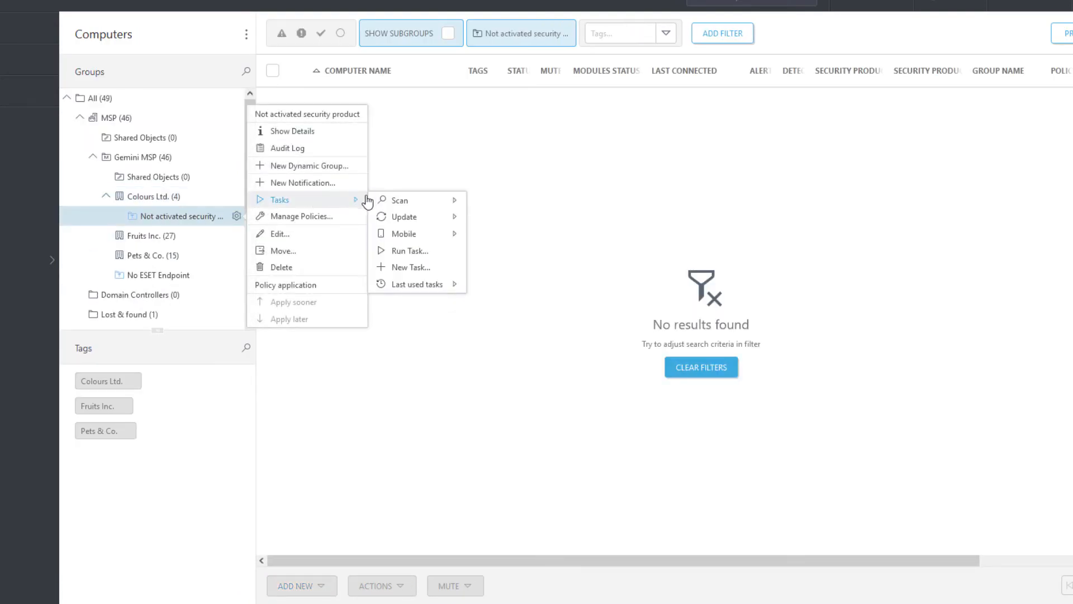
{"action": "left_click", "coordinate": [411, 269]}
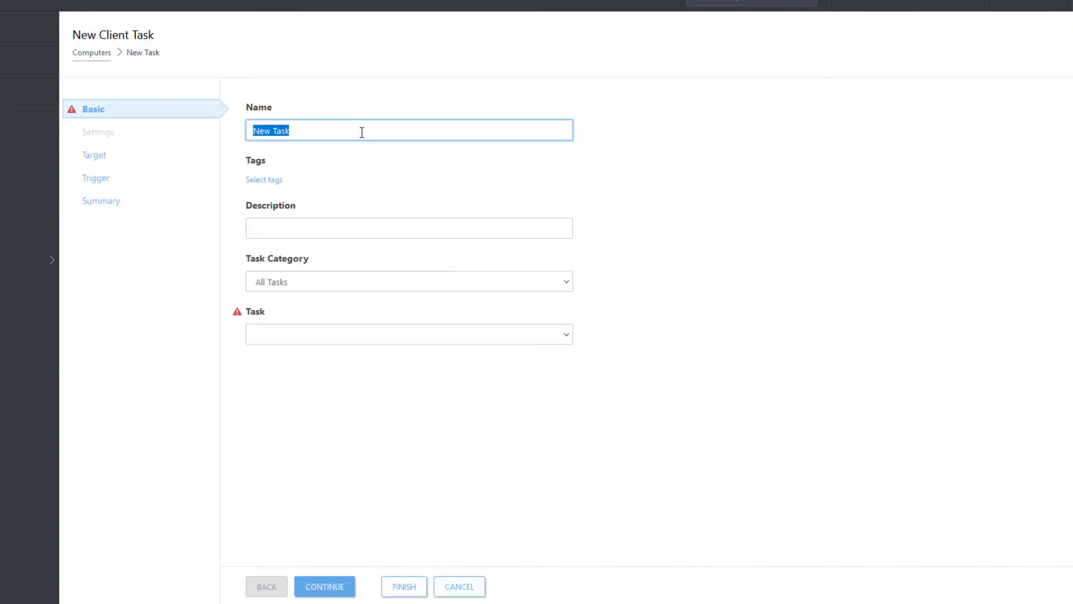
{"action": "type", "text": "EES activation"}
{"action": "left_click", "coordinate": [369, 336]}
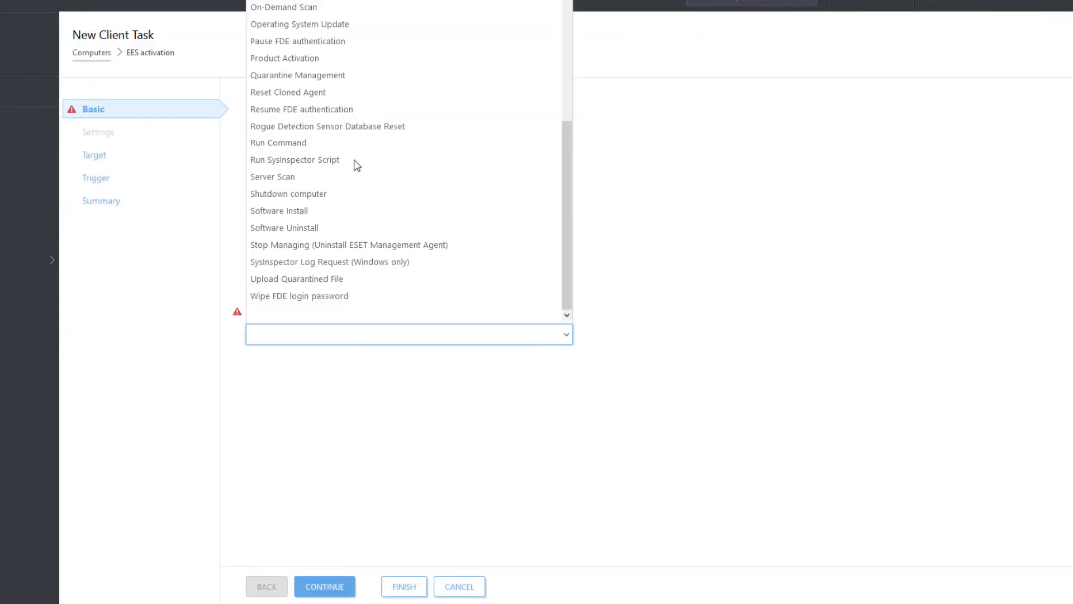
{"action": "left_click", "coordinate": [345, 59]}
Assign the Colours Ltd. ESET Endpoint Security + ESET Server Security license with 4/200 units to the activation task
{"action": "left_click", "coordinate": [108, 137]}
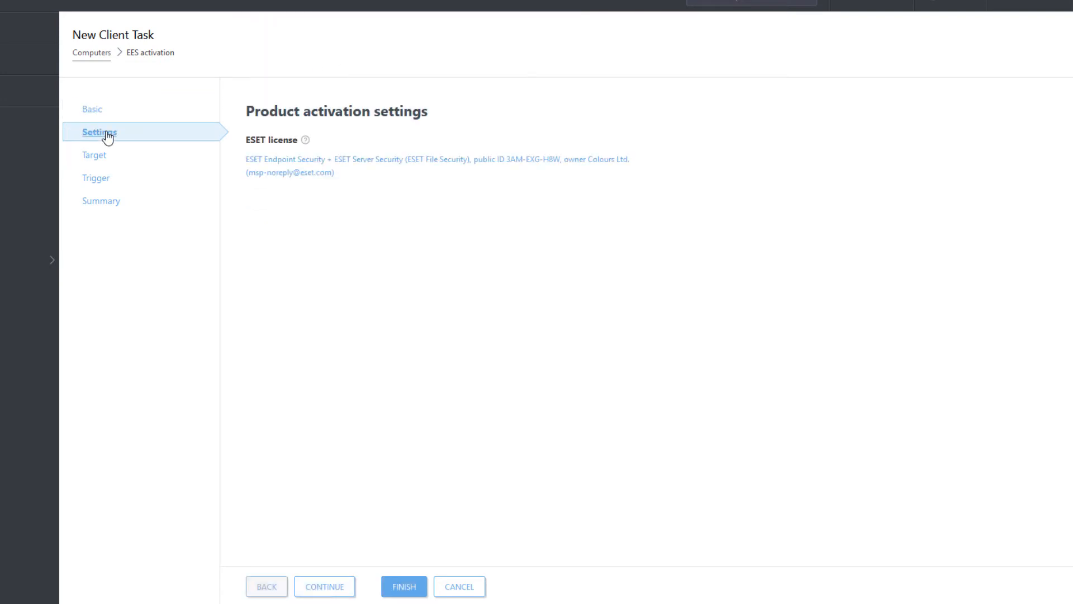
{"action": "left_click", "coordinate": [302, 168]}
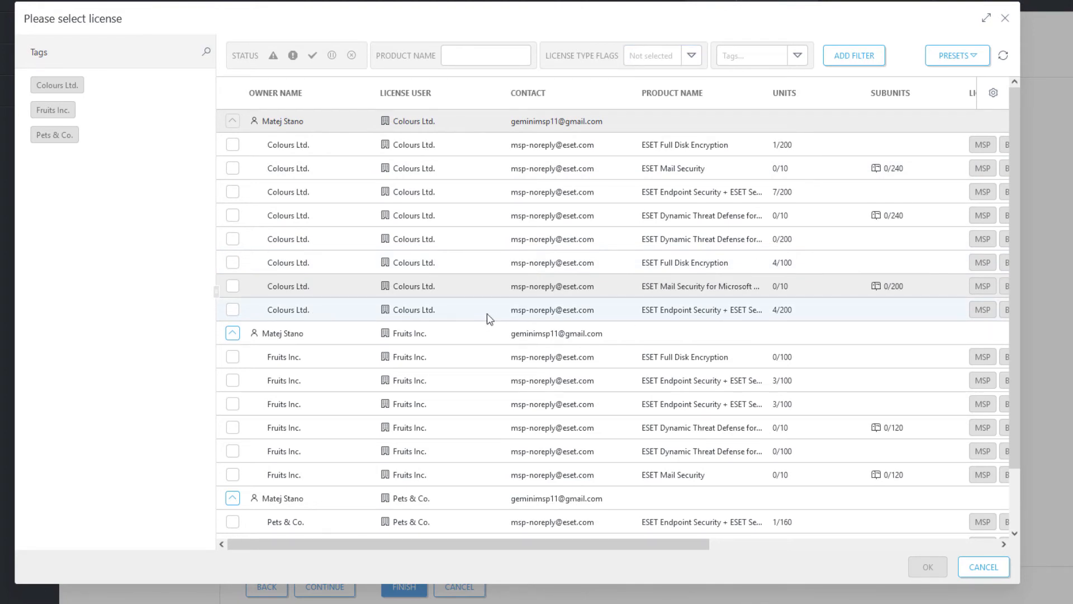
{"action": "left_click", "coordinate": [235, 310]}
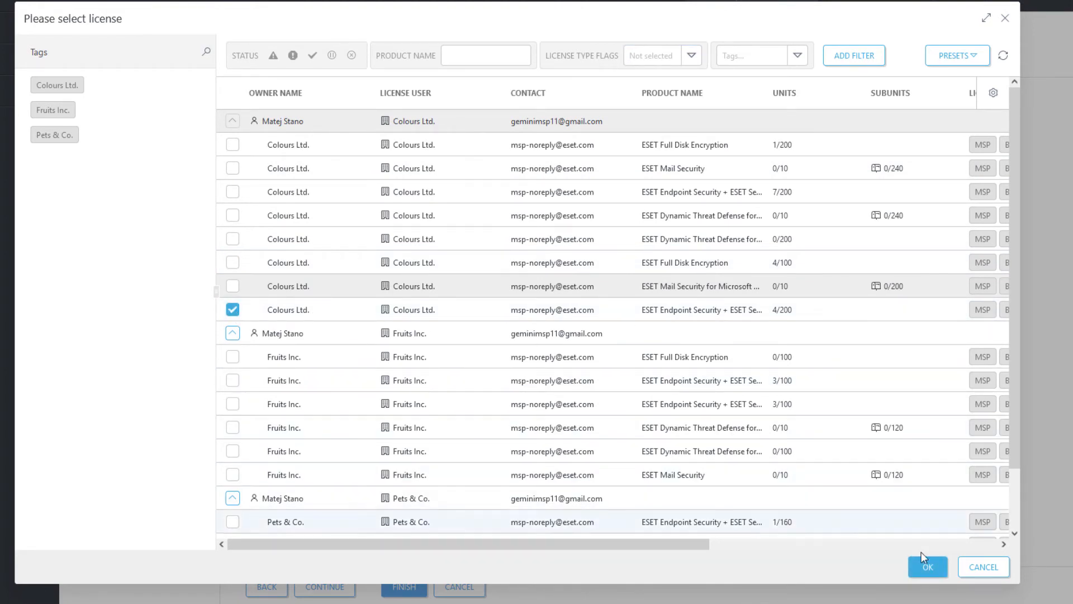
{"action": "left_click", "coordinate": [937, 566]}
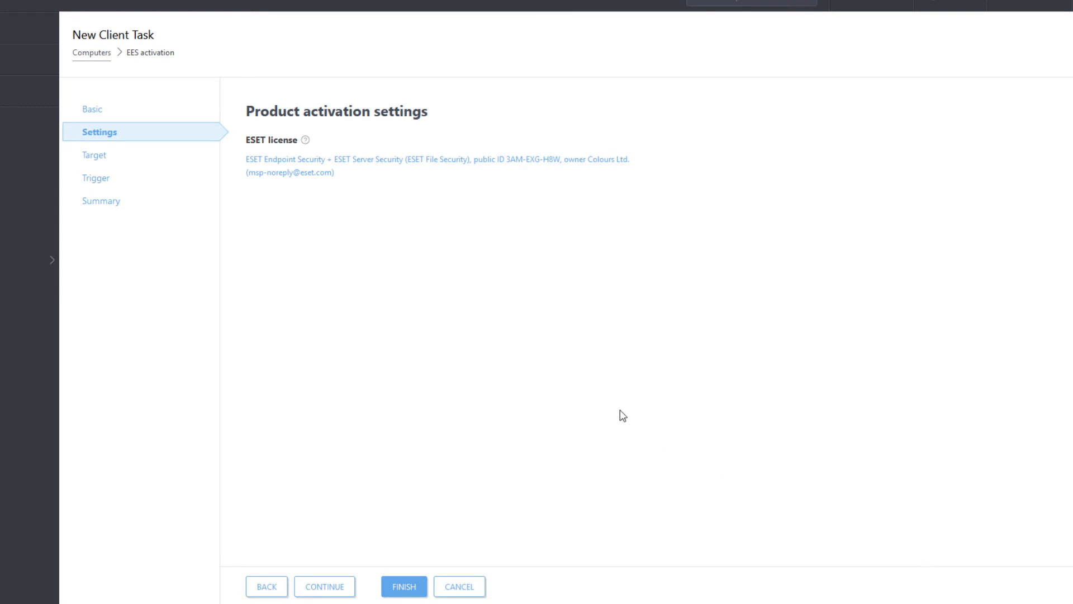
Check the activation task's target, set the trigger type to Joined Dynamic Group Trigger, and finish the task
{"action": "left_click", "coordinate": [90, 158]}
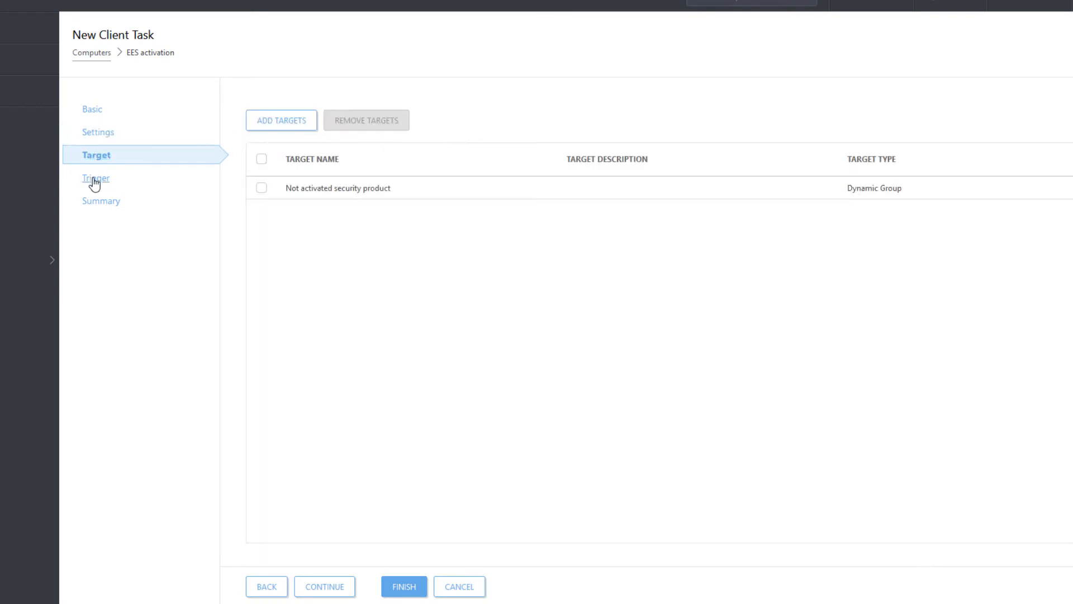
{"action": "left_click", "coordinate": [93, 180]}
{"action": "left_click", "coordinate": [347, 129]}
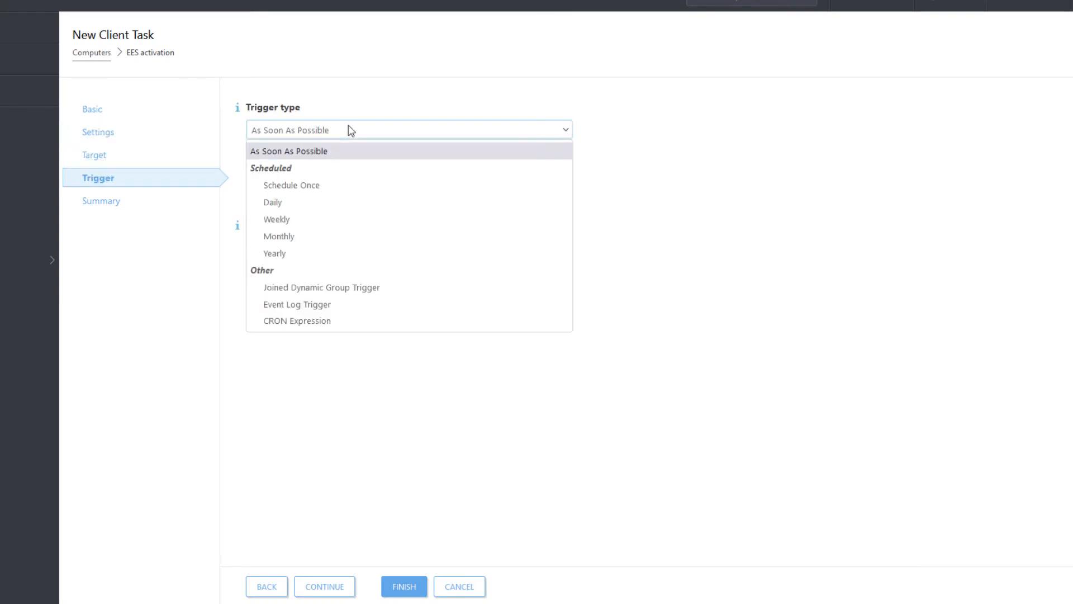
{"action": "left_click", "coordinate": [386, 288]}
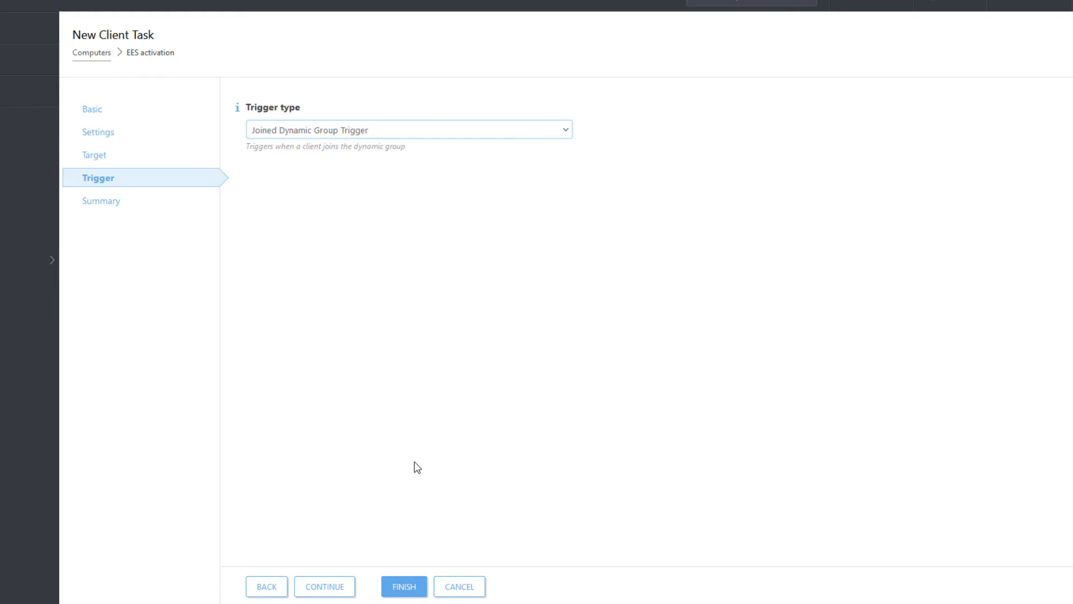
{"action": "left_click", "coordinate": [415, 586]}
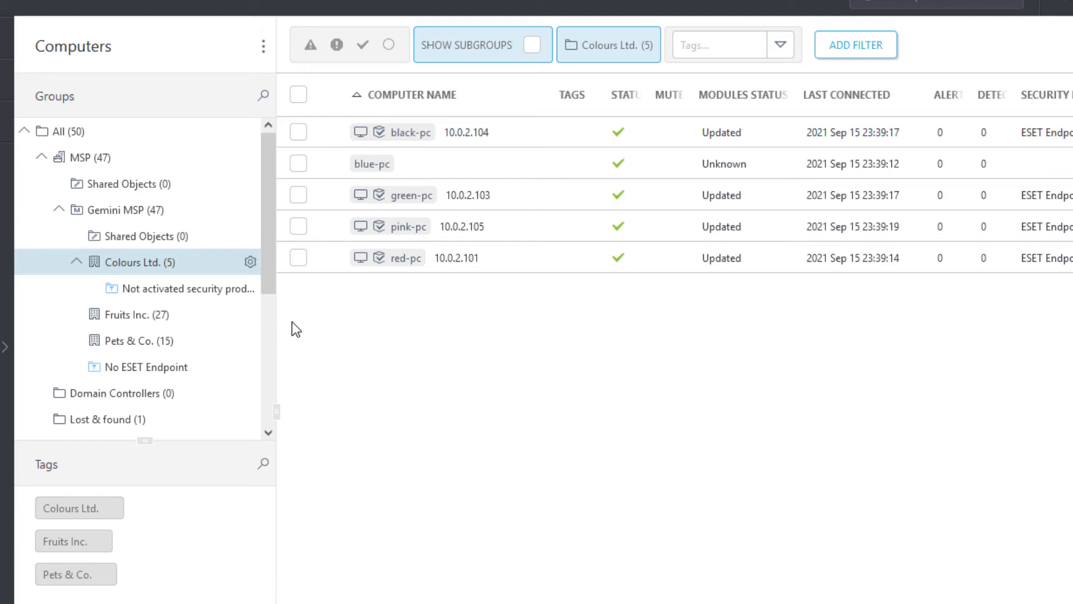
Check which computers are in the No ESET Endpoint group, and open the ESET product on the client computer
{"action": "left_click", "coordinate": [149, 370]}
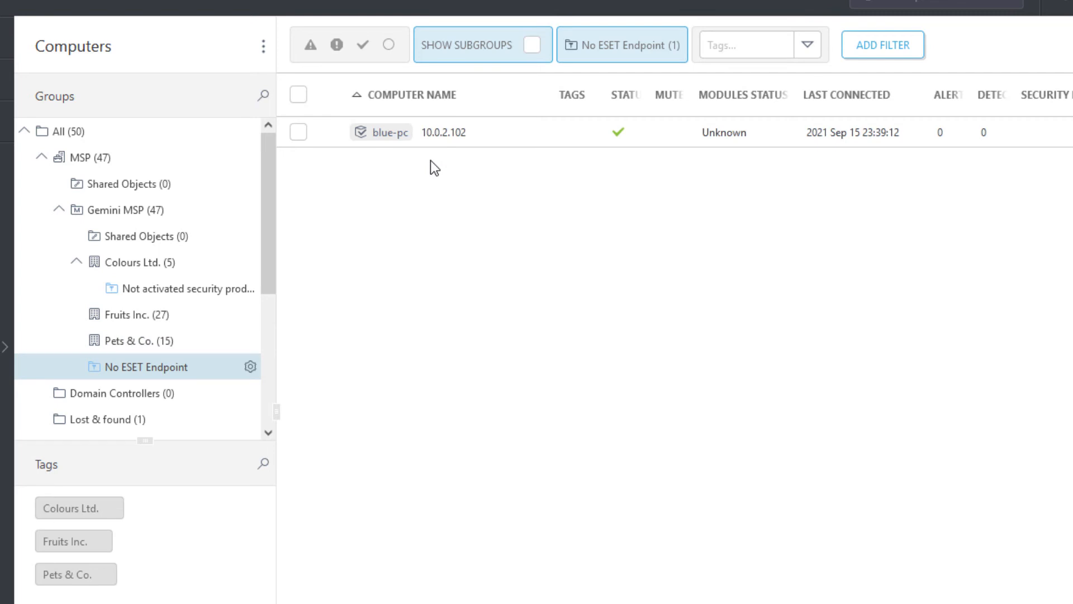
{"action": "left_click", "coordinate": [82, 192]}
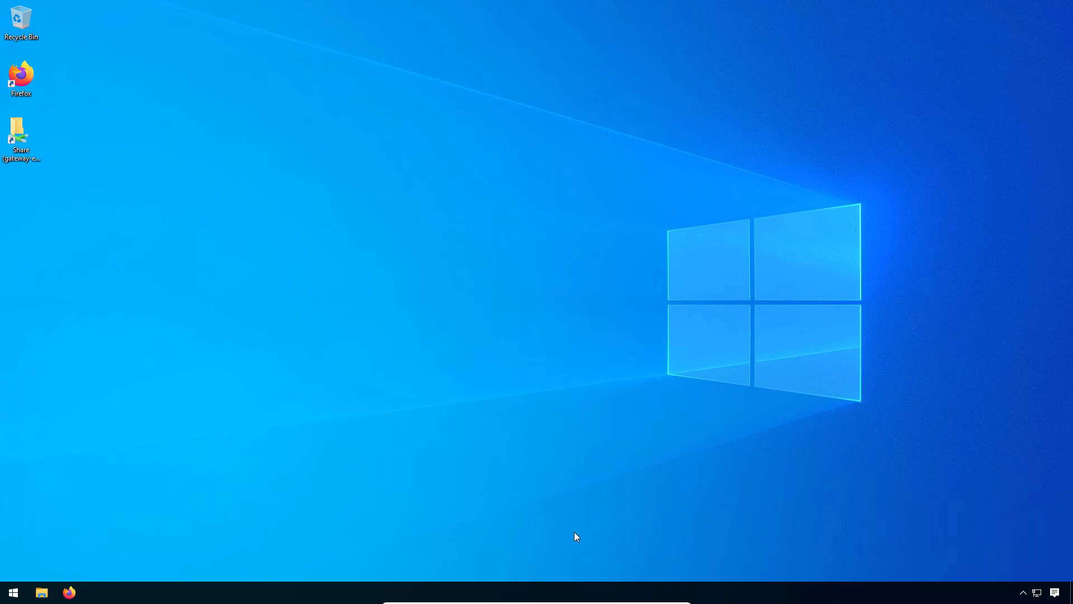
{"action": "left_click", "coordinate": [1023, 592]}
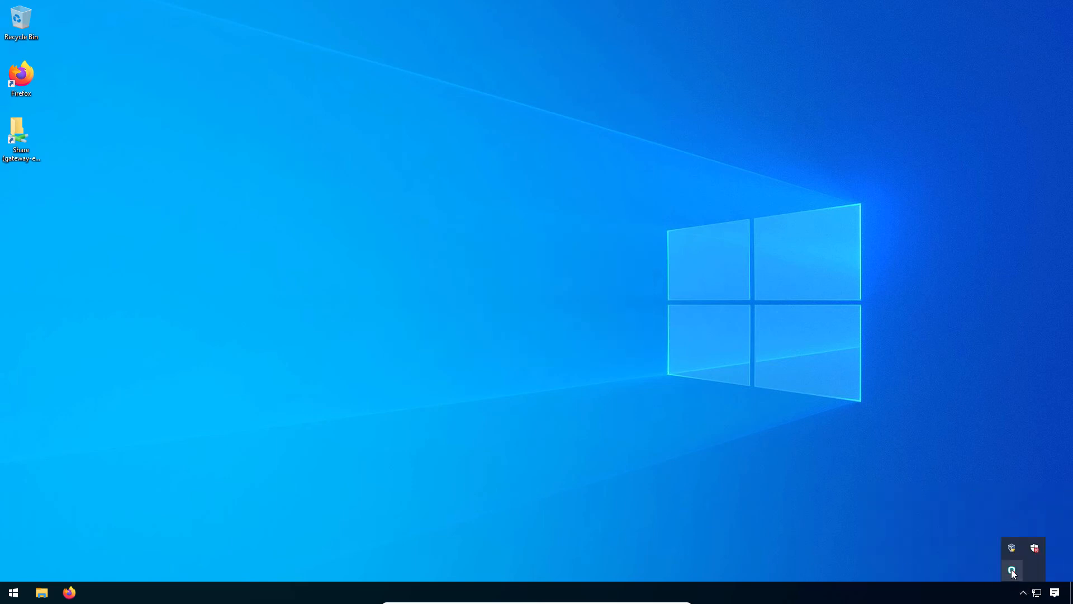
{"action": "left_click", "coordinate": [1011, 570]}
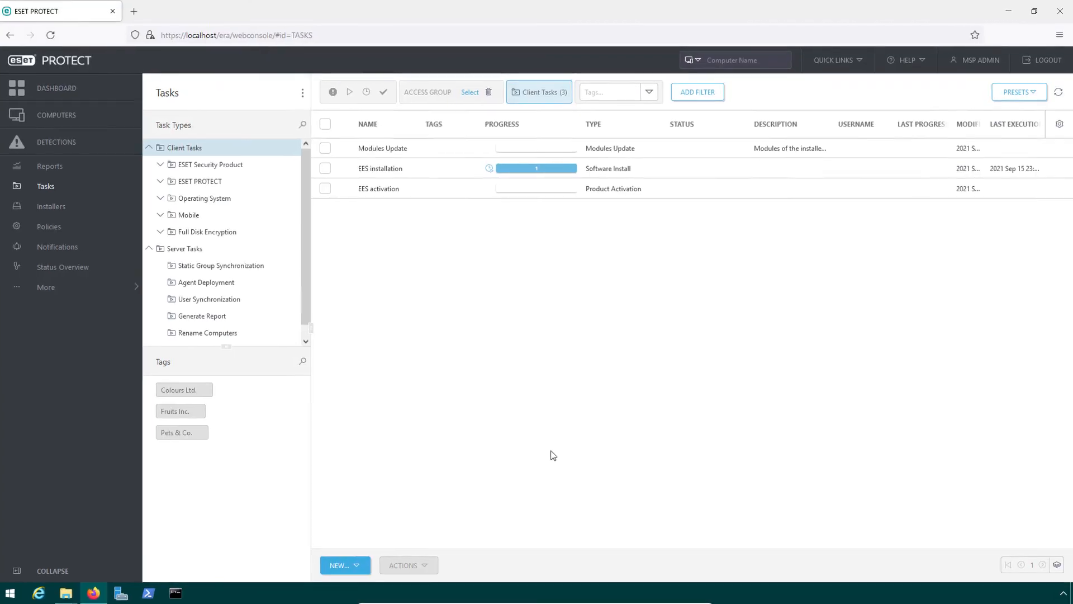
Refresh the client tasks' progress and review the computers in the No ESET Endpoint, Not activated security product and Colours Ltd. groups
{"action": "left_click", "coordinate": [1058, 93]}
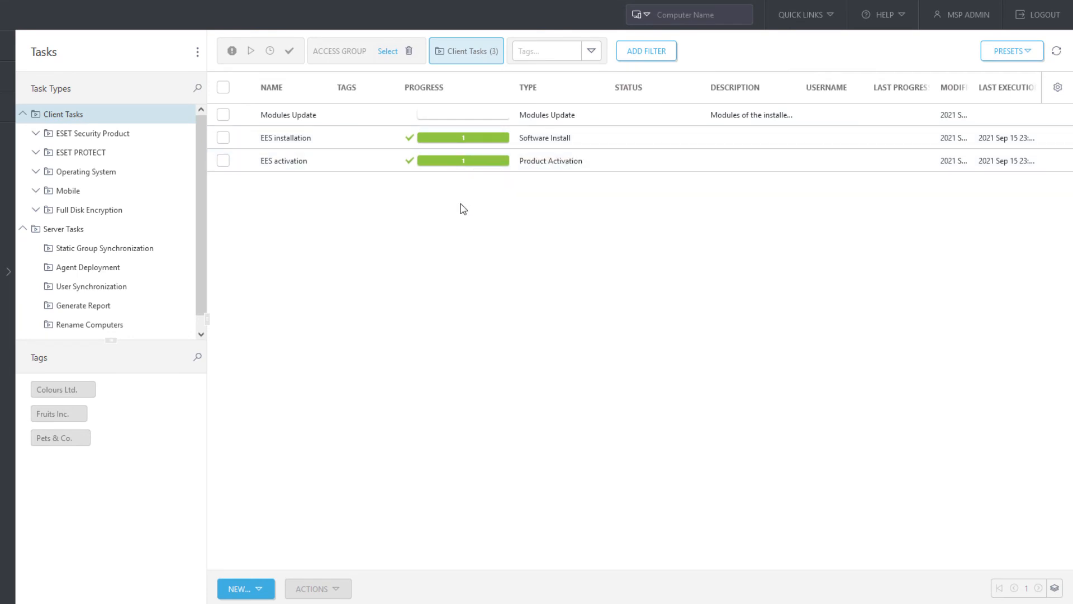
{"action": "left_click", "coordinate": [9, 271]}
{"action": "left_click", "coordinate": [115, 77]}
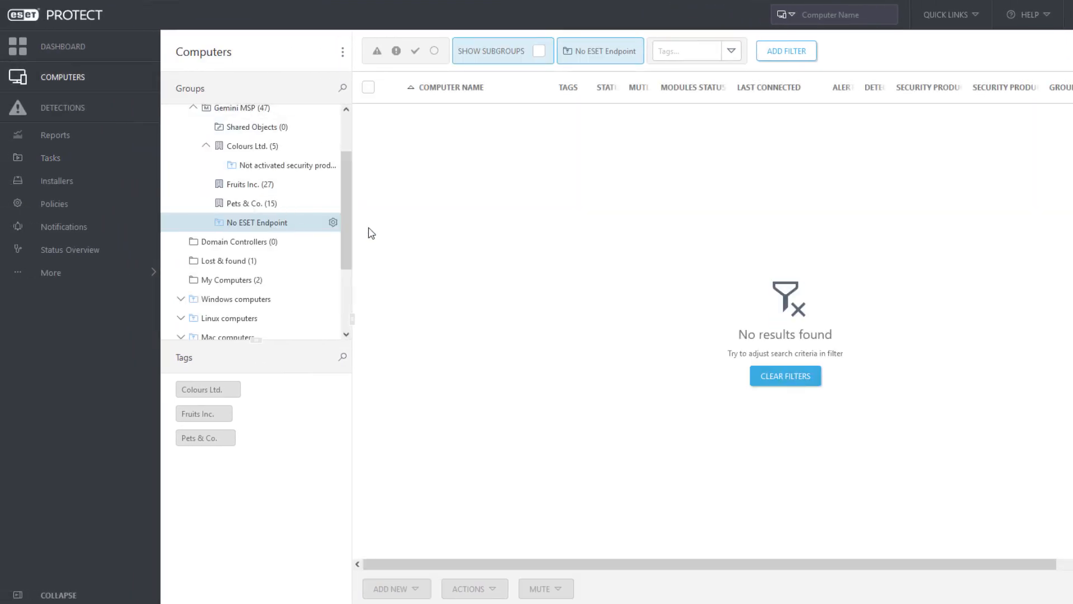
{"action": "left_click", "coordinate": [298, 166]}
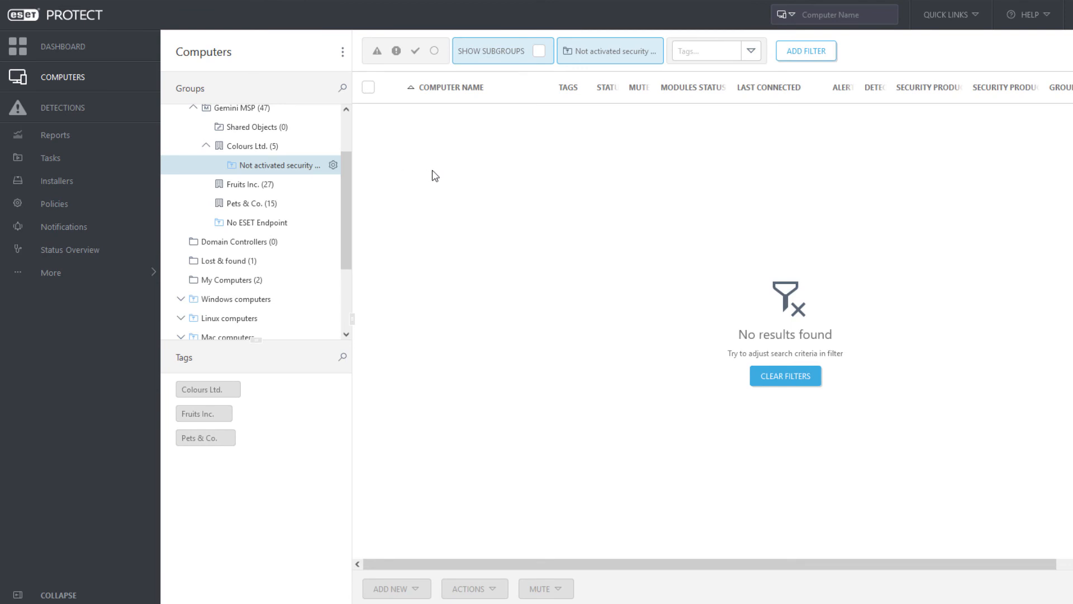
{"action": "left_click", "coordinate": [311, 148]}
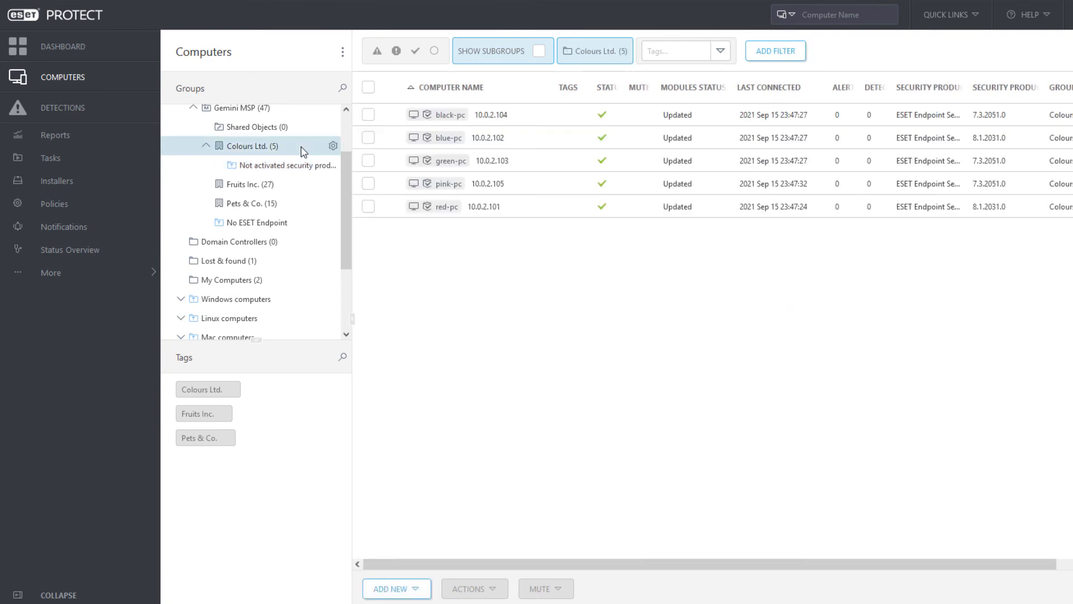